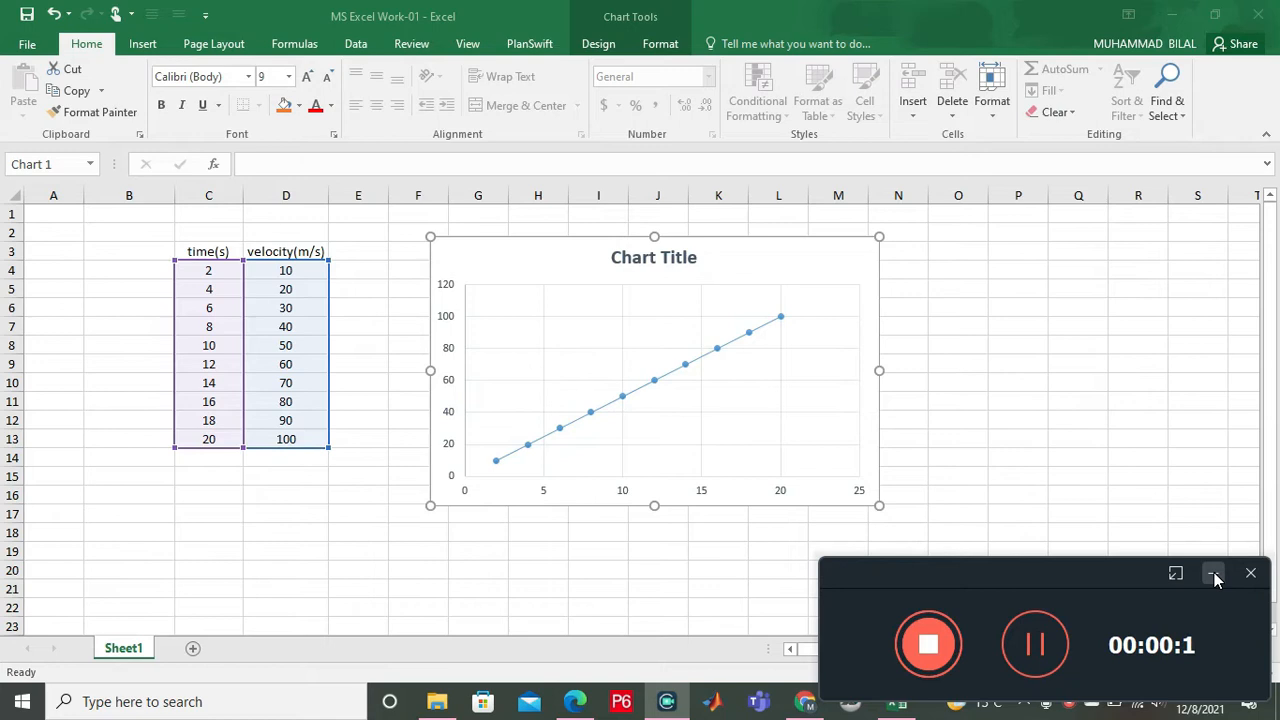
pyautogui.click(1213, 575)
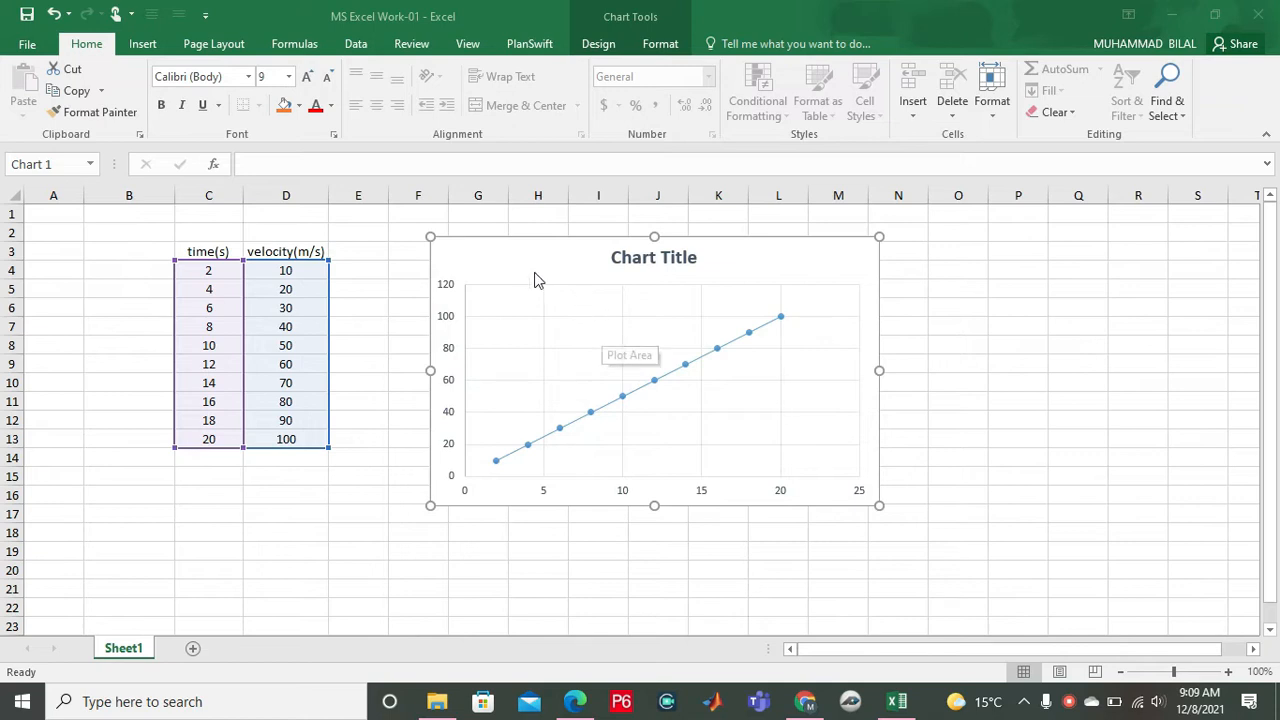
pyautogui.click(266, 506)
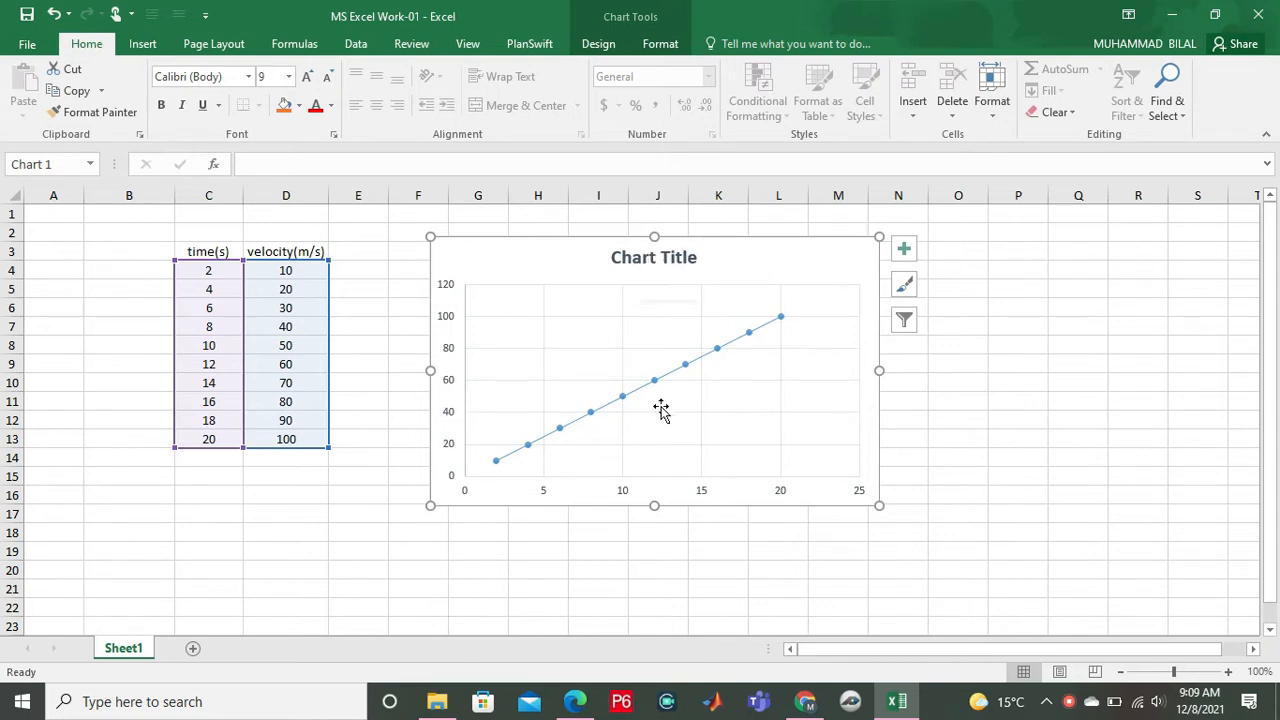
# - Replace the chart's placeholder title with "Graph b/w velocity and time"
pyautogui.click(675, 264)
pyautogui.click(697, 258)
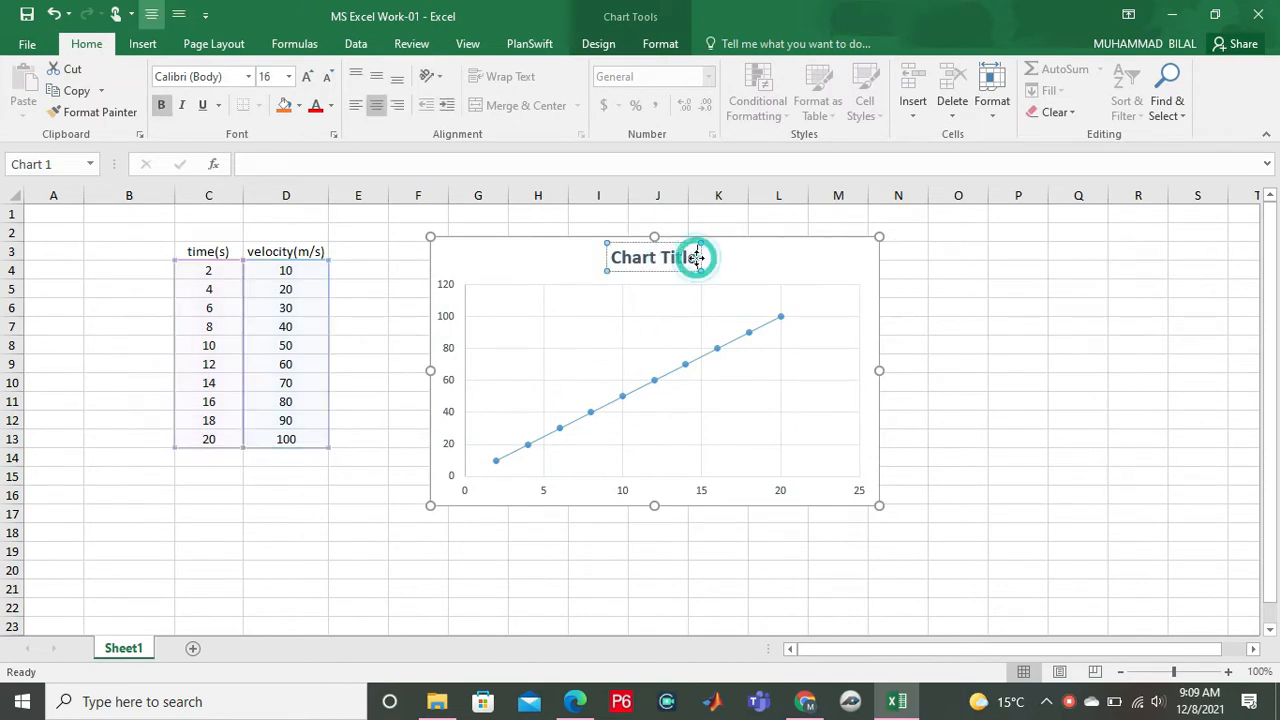
pyautogui.press('BackSpace')
pyautogui.press('BackSpace')
pyautogui.press('BackSpace')
pyautogui.press('BackSpace')
pyautogui.press('BackSpace')
pyautogui.press('BackSpace')
pyautogui.press('BackSpace')
pyautogui.press('BackSpace')
pyautogui.press('BackSpace')
pyautogui.press('BackSpace')
pyautogui.press('BackSpace')
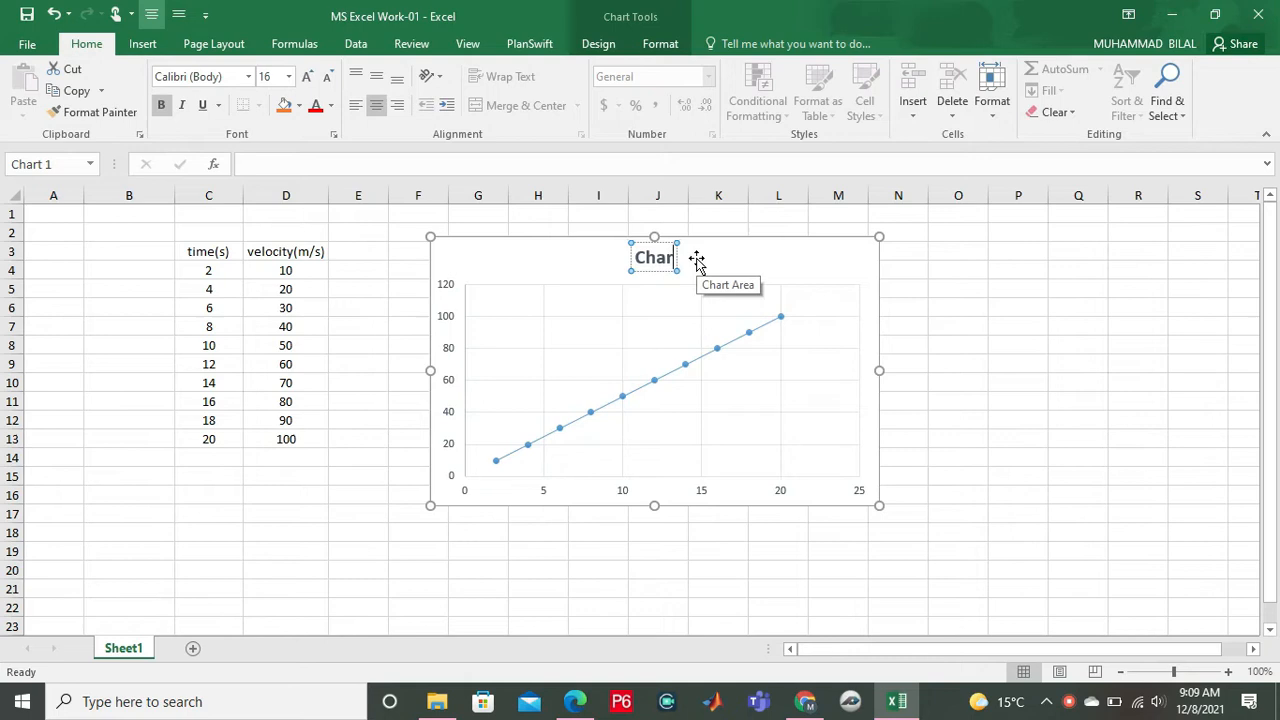
pyautogui.write('Graph')
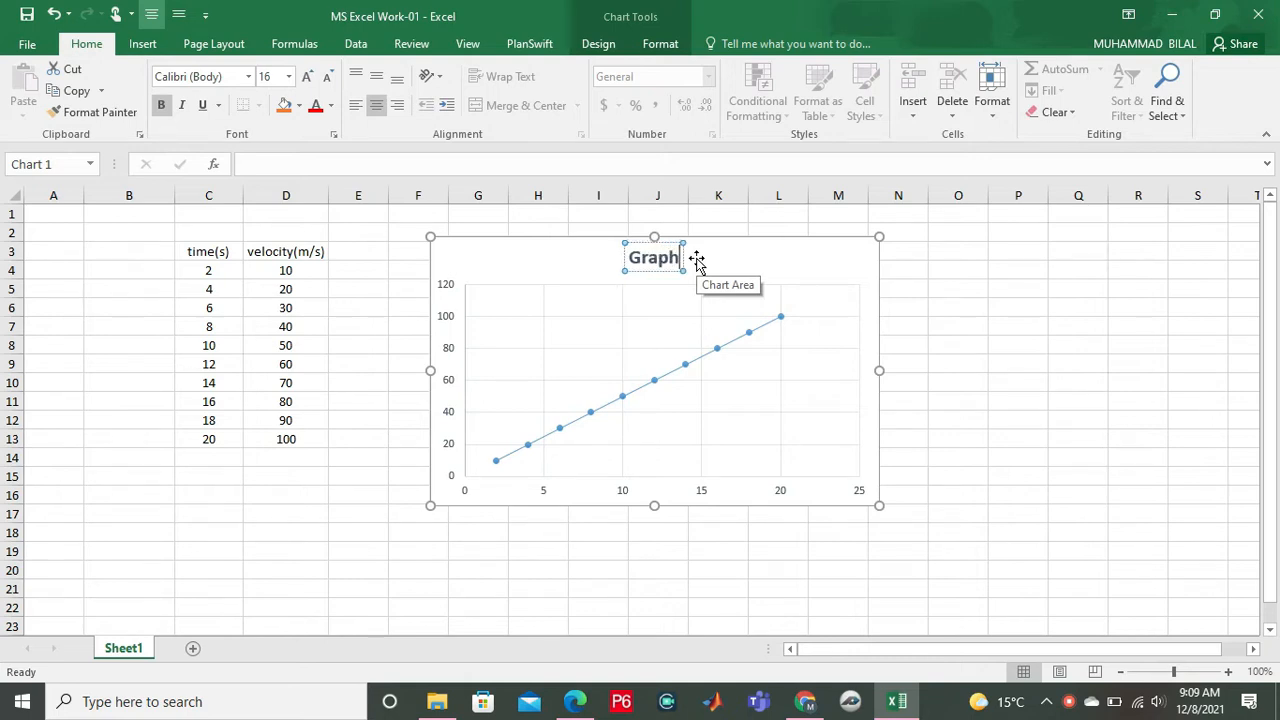
pyautogui.write(' b/w velocity and a')
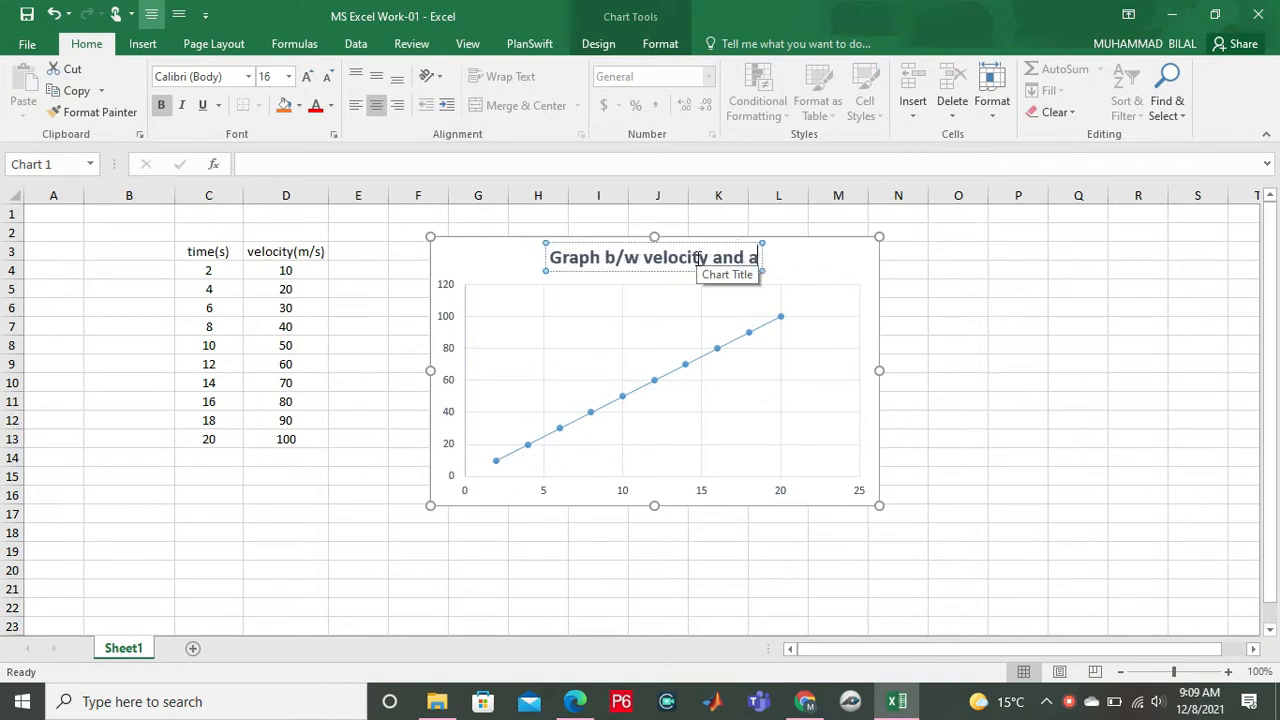
pyautogui.write('c')
pyautogui.press('BackSpace')
pyautogui.press('BackSpace')
pyautogui.write('time')
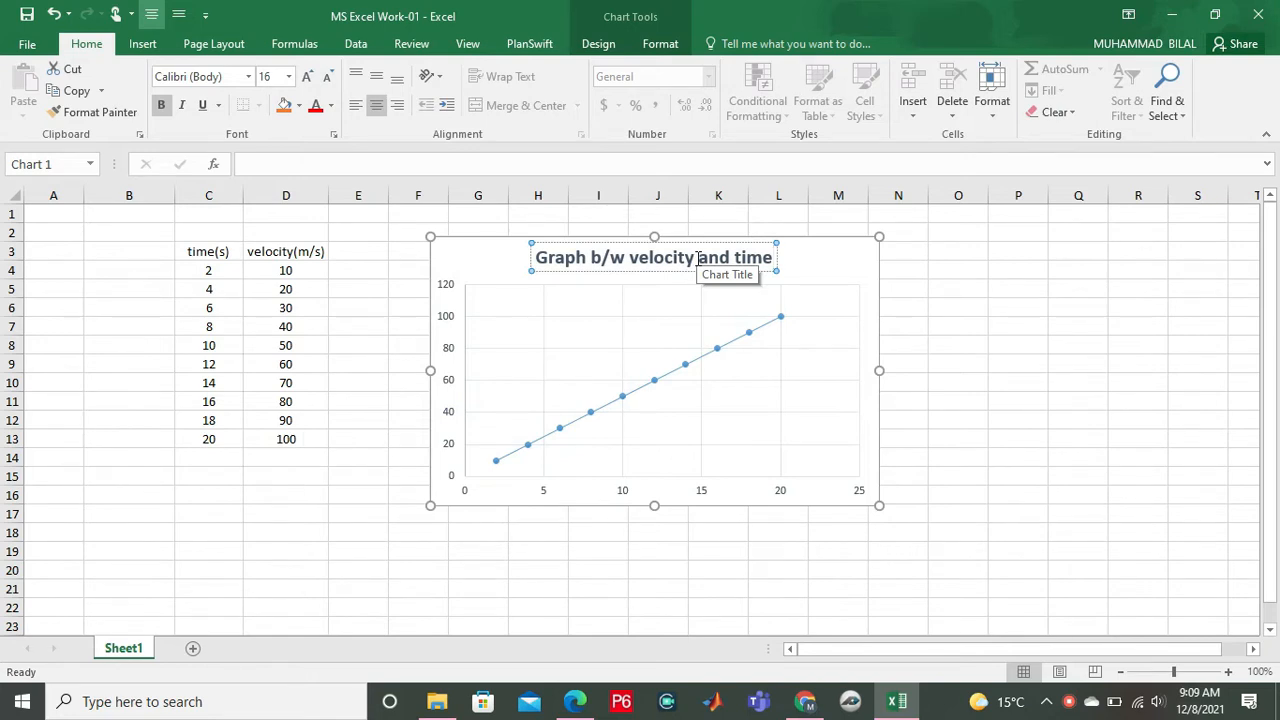
pyautogui.press('Return')
pyautogui.press('BackSpace')
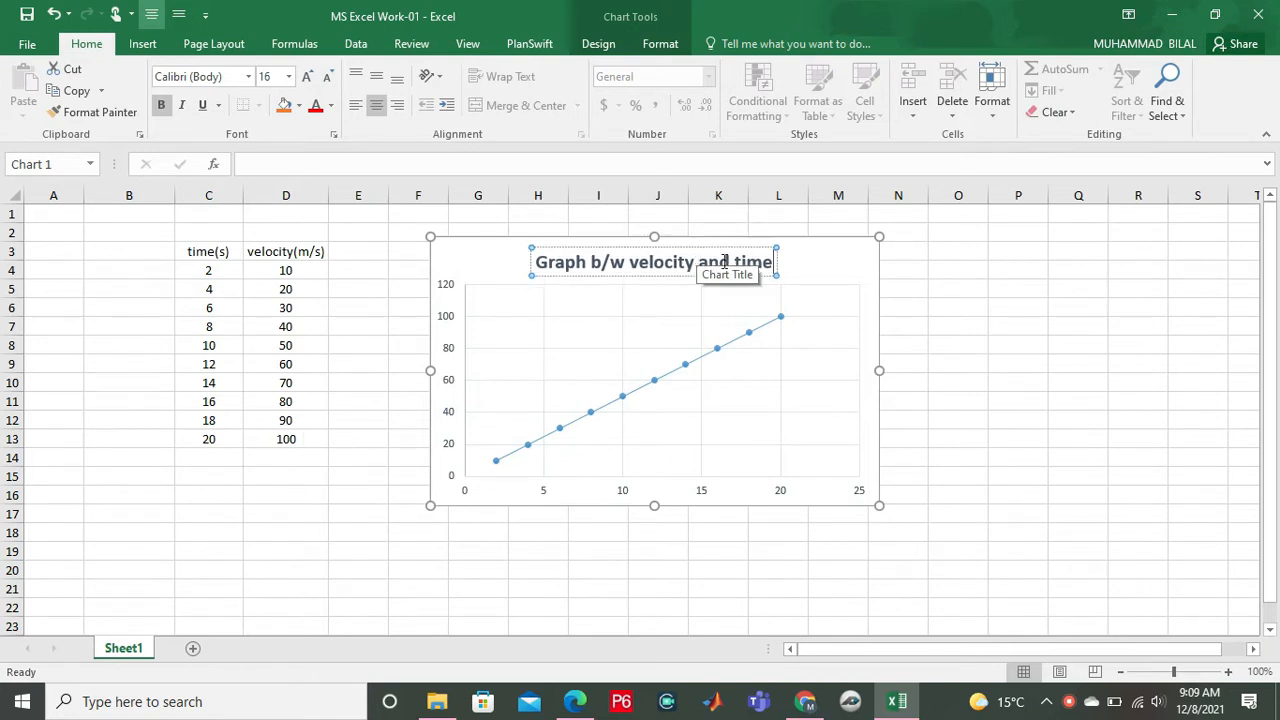
pyautogui.click(816, 263)
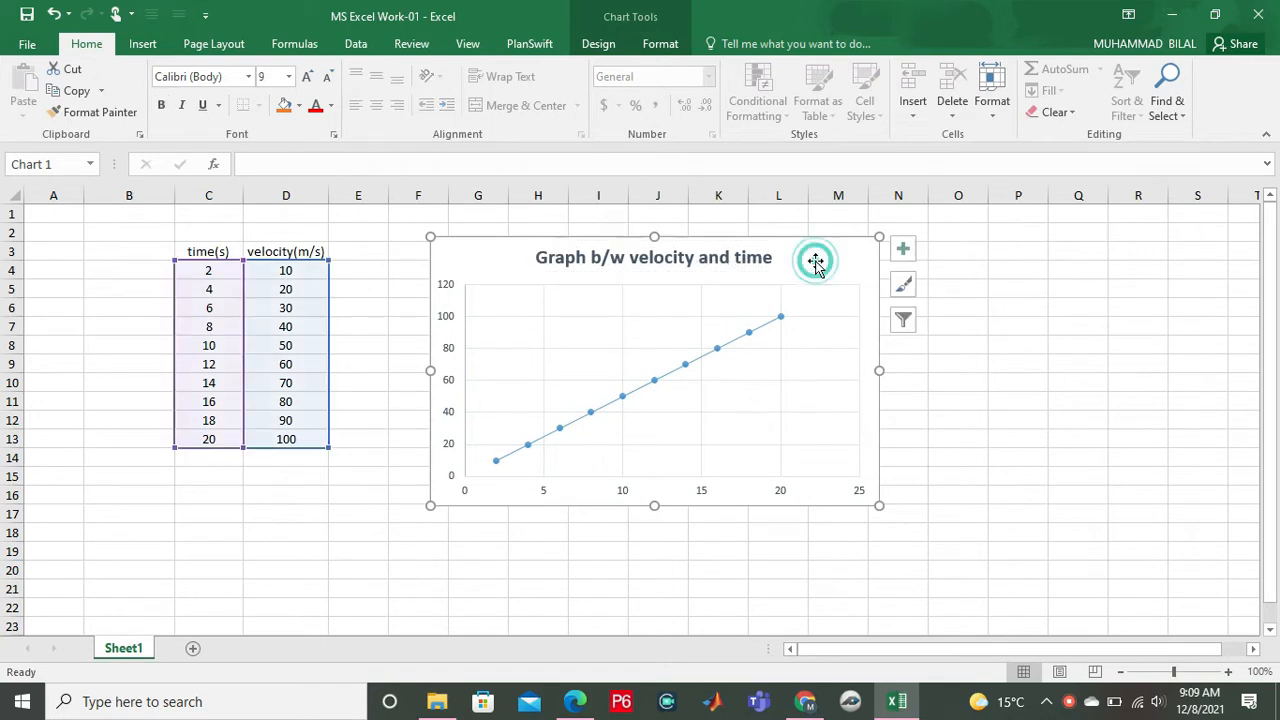
pyautogui.rightClick(1068, 704)
pyautogui.click(1078, 673)
pyautogui.click(1036, 645)
pyautogui.click(633, 258)
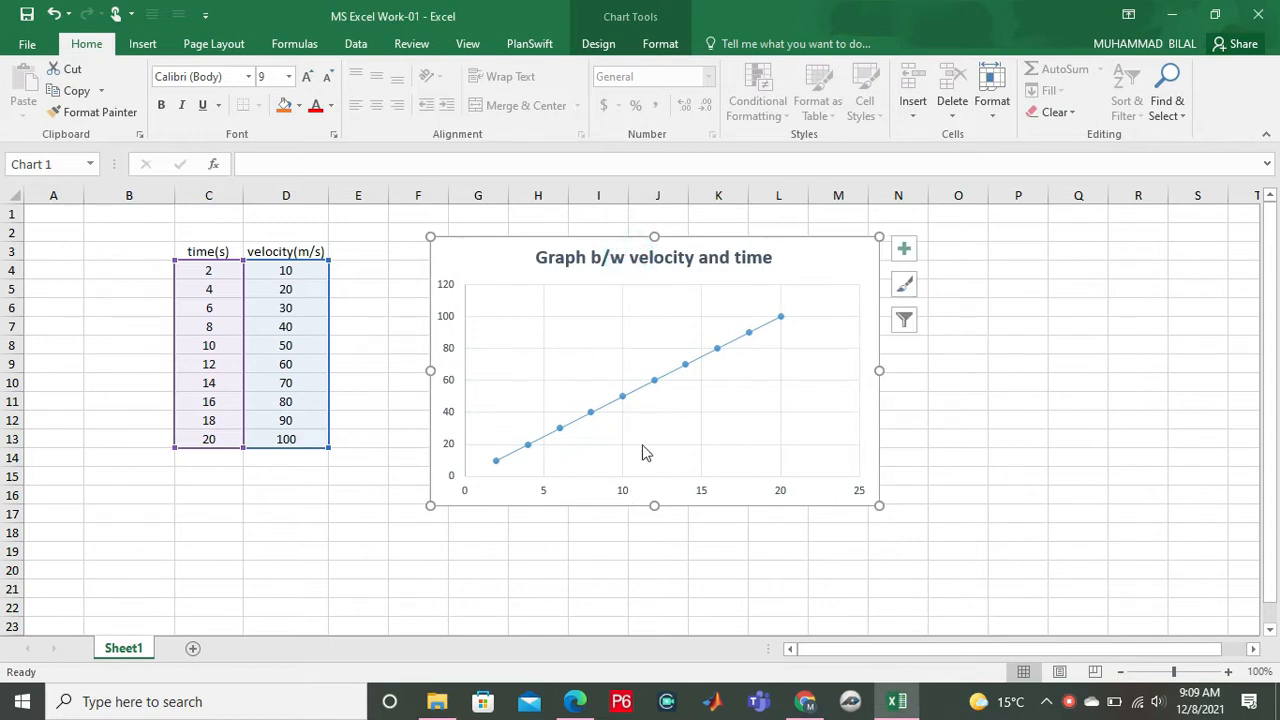
# - Add primary horizontal and primary vertical axis titles to the velocity-time chart
pyautogui.click(903, 248)
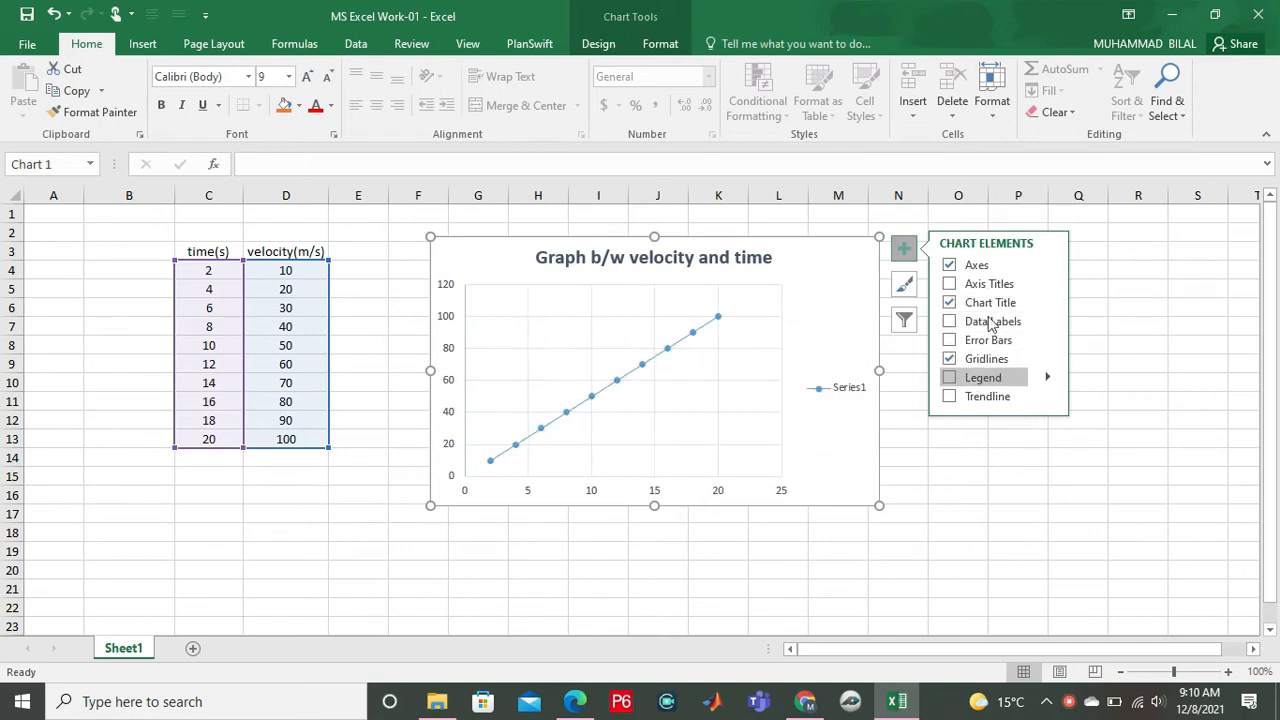
pyautogui.click(1047, 285)
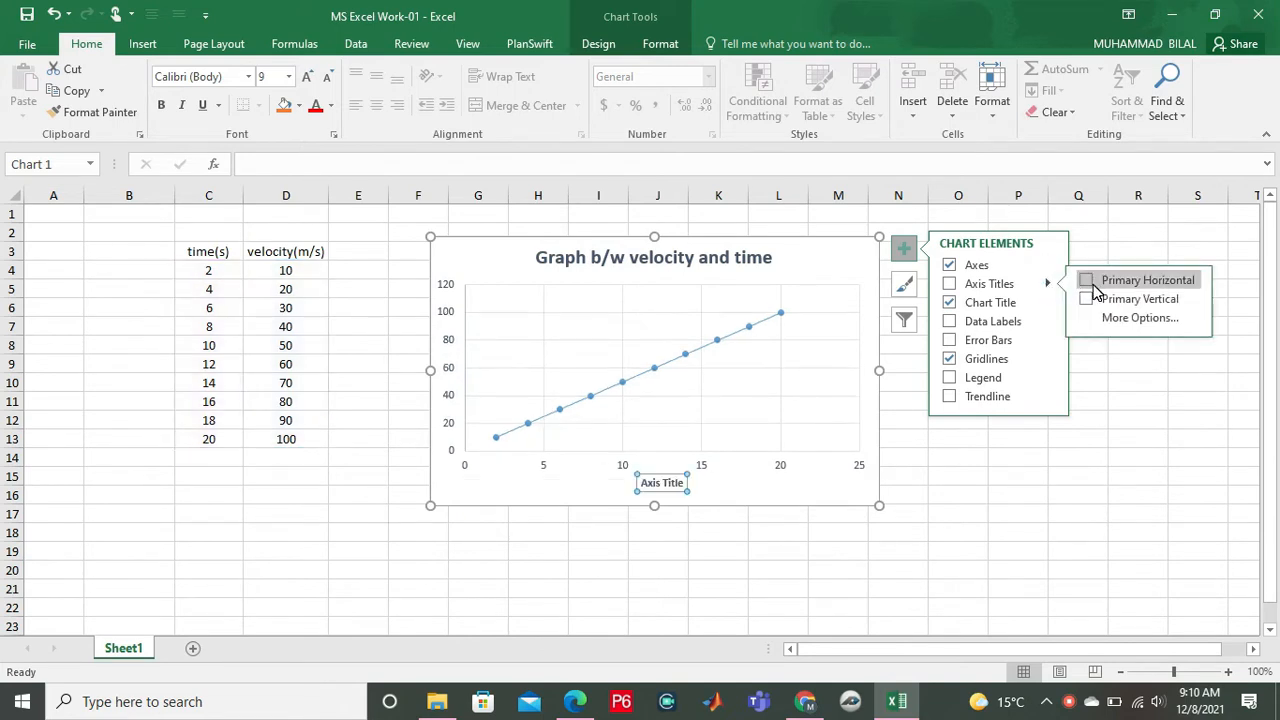
pyautogui.click(1087, 280)
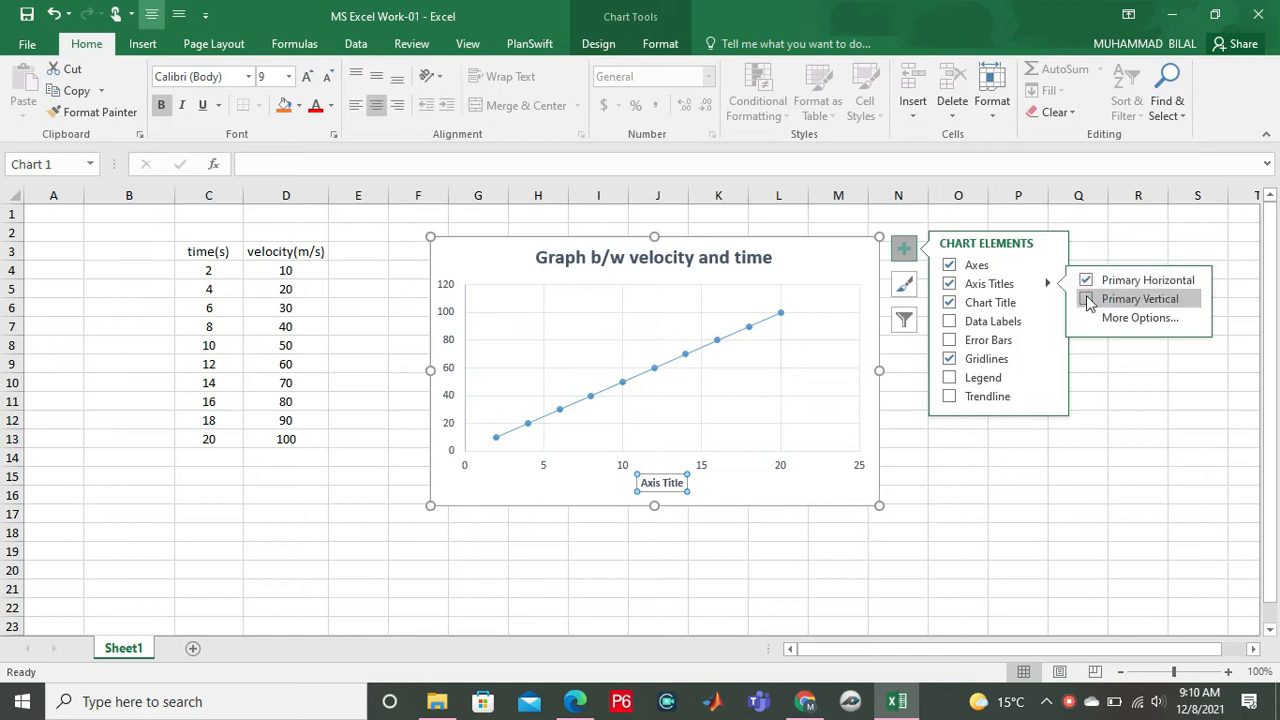
pyautogui.click(1088, 300)
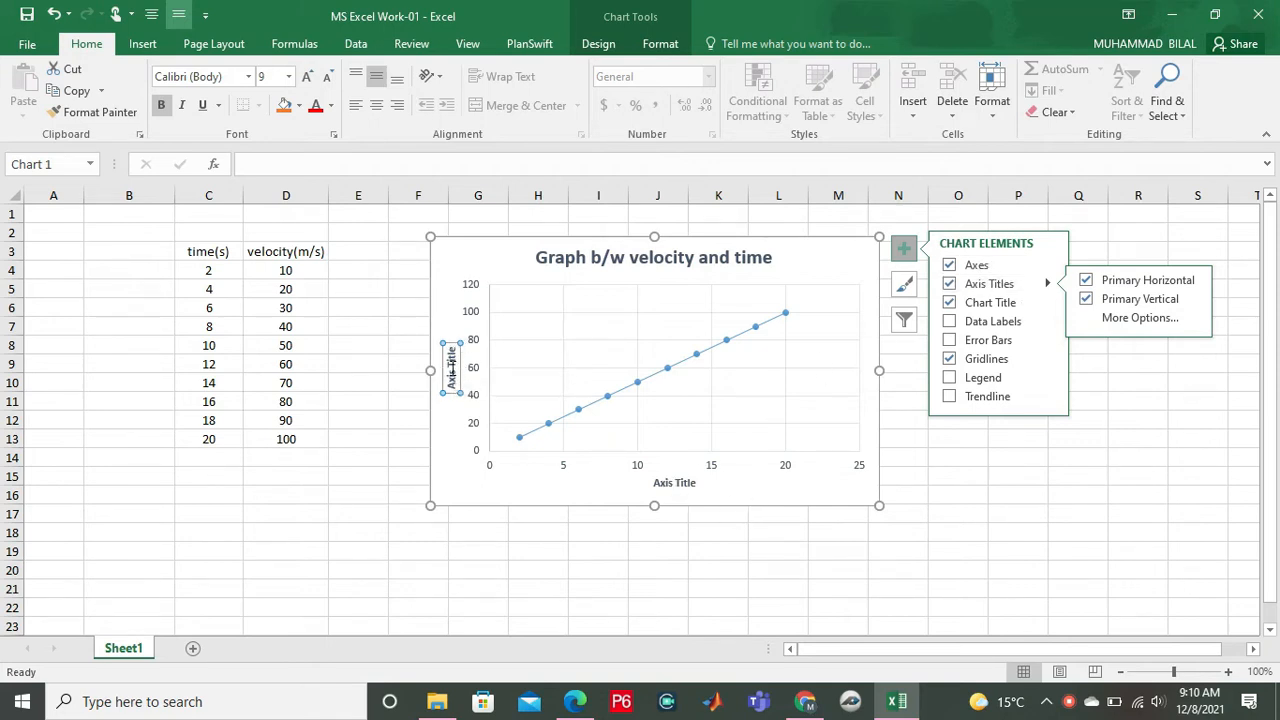
# - Replace the horizontal axis title's placeholder text with "Time(sec)", followed by a line break
pyautogui.click(676, 484)
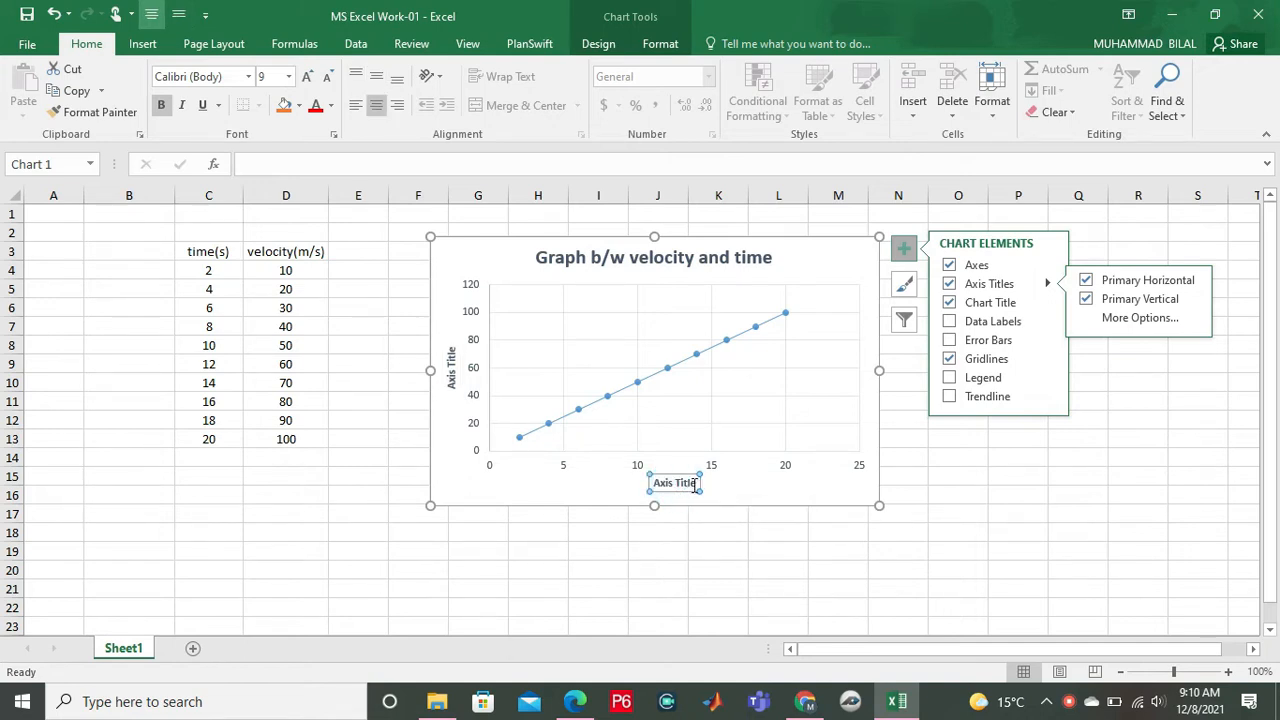
pyautogui.click(696, 484)
pyautogui.press('BackSpace')
pyautogui.press('BackSpace')
pyautogui.press('BackSpace')
pyautogui.press('BackSpace')
pyautogui.press('BackSpace')
pyautogui.press('BackSpace')
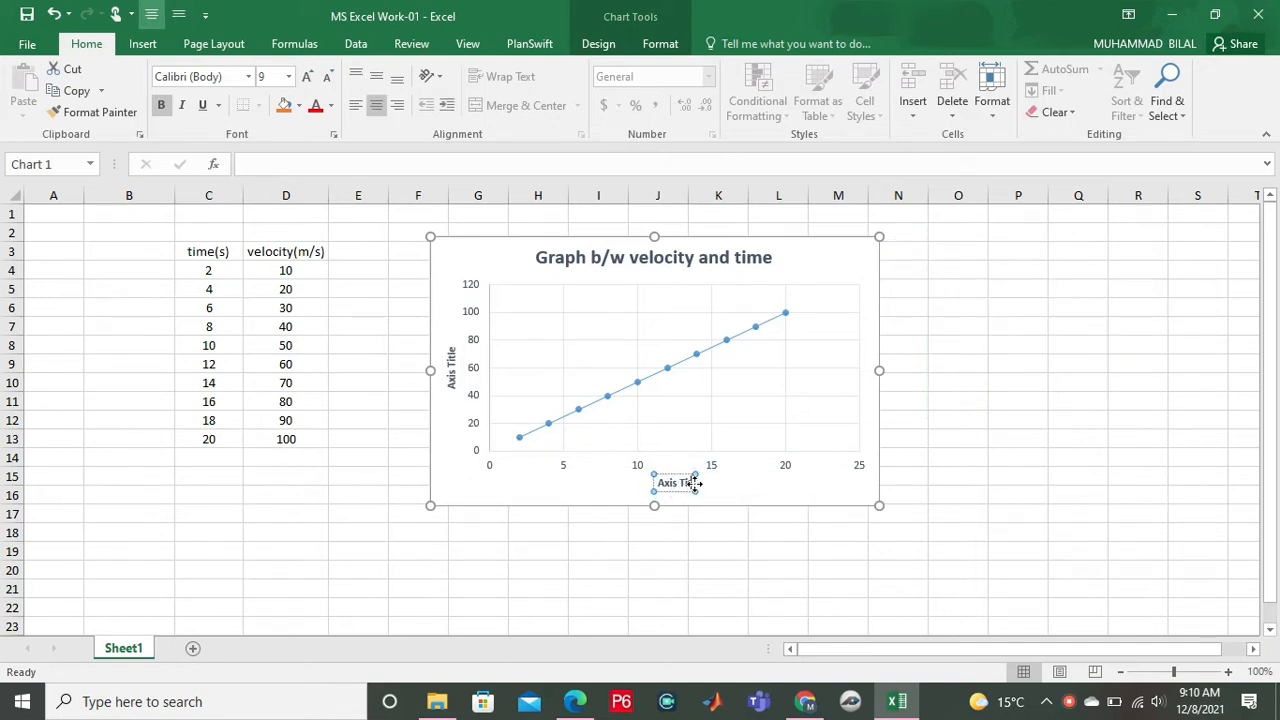
pyautogui.press('BackSpace')
pyautogui.press('BackSpace')
pyautogui.press('BackSpace')
pyautogui.press('BackSpace')
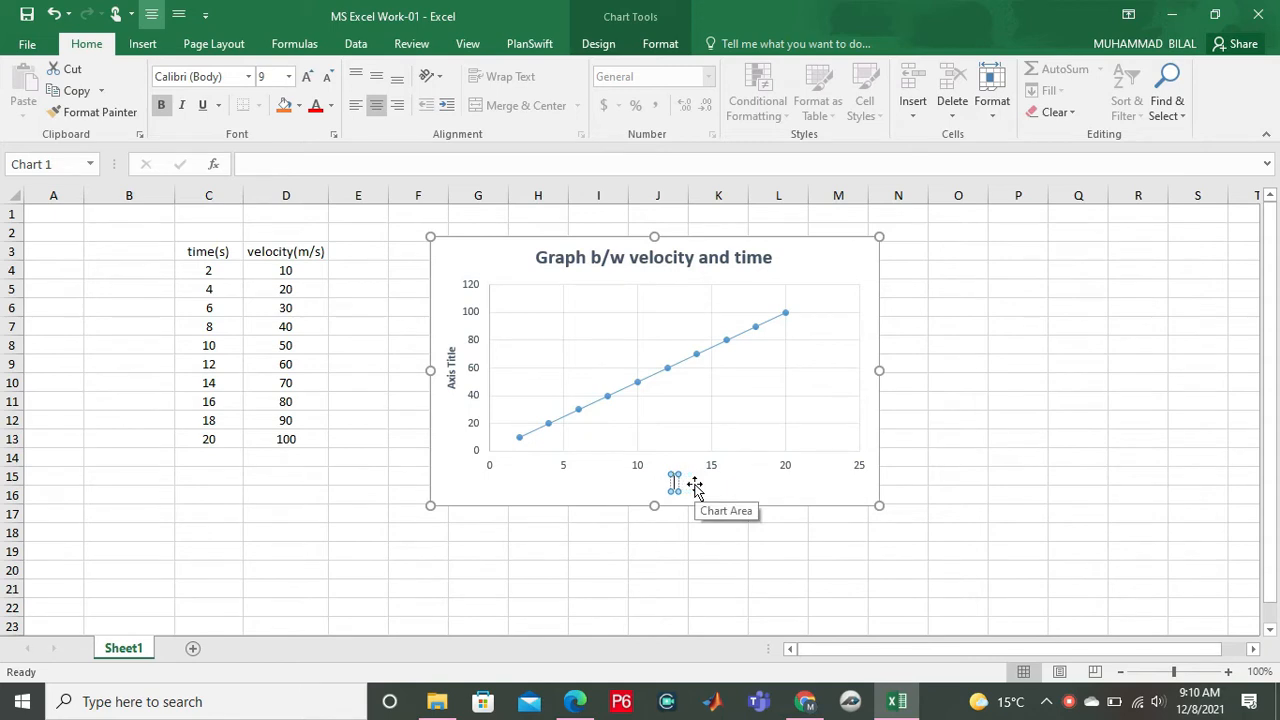
pyautogui.write('Time(sec')
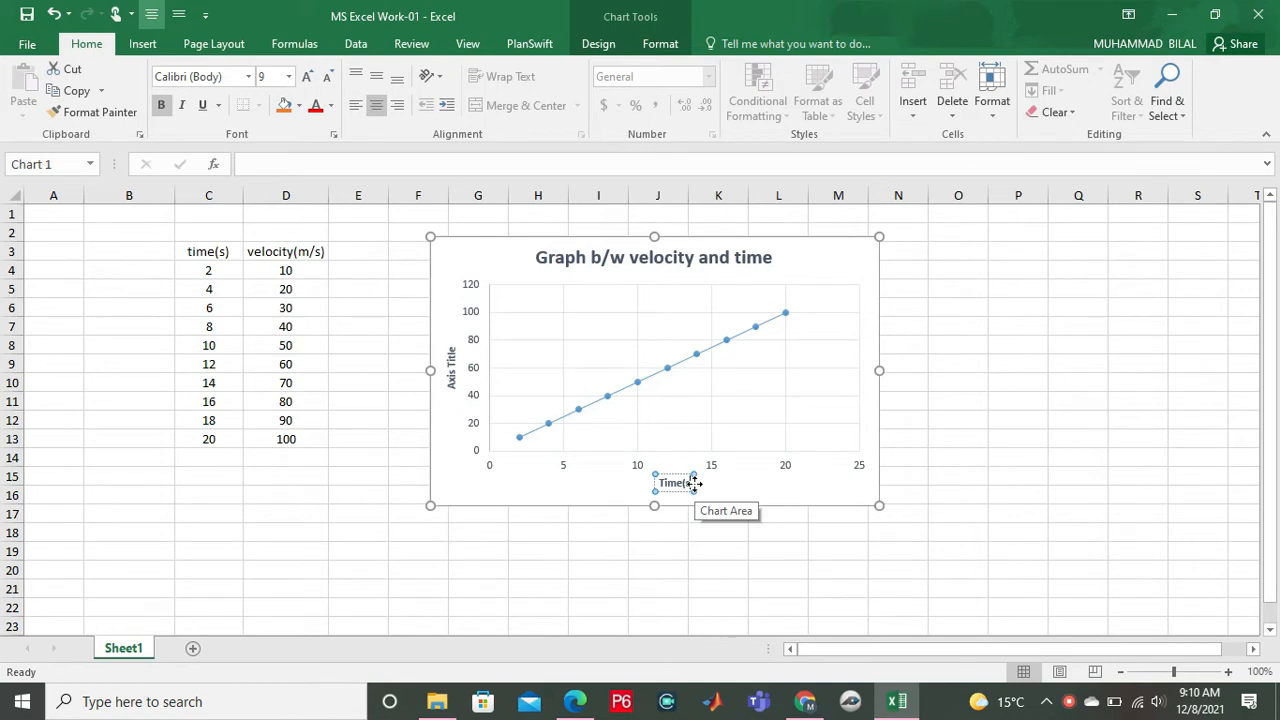
pyautogui.write(')')
pyautogui.press('Return')
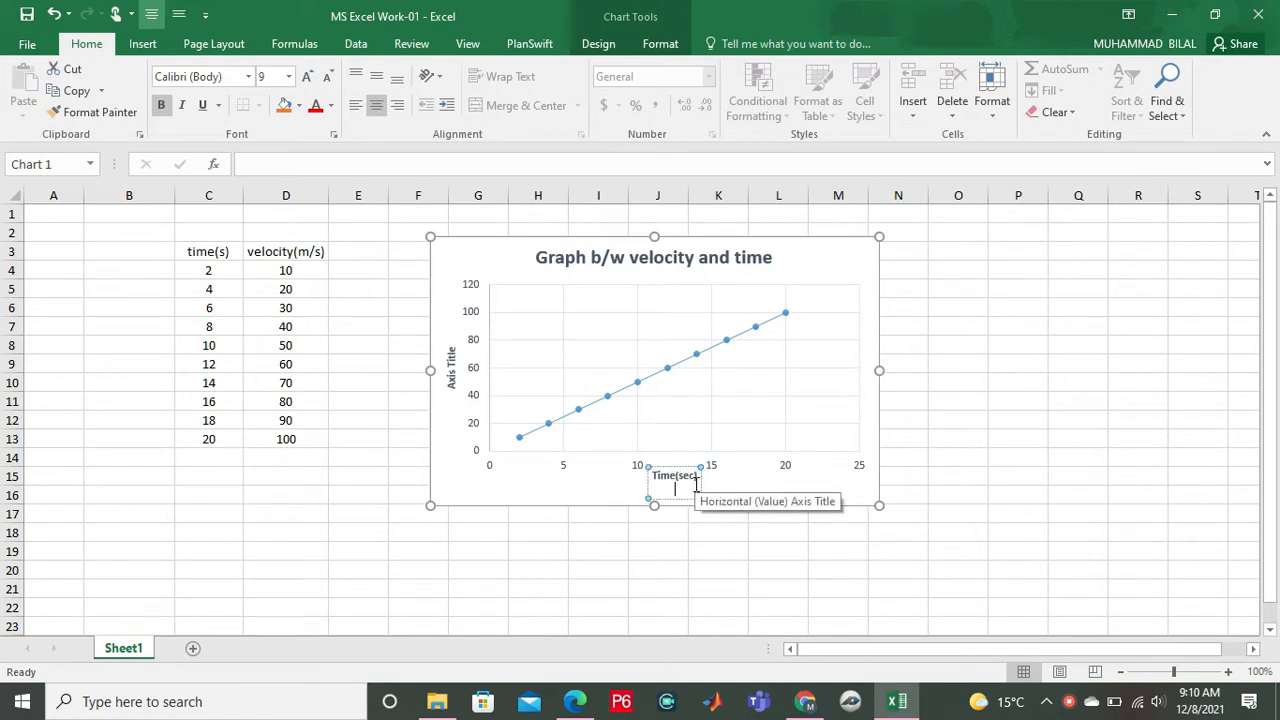
# - Shift the chart about half a column to the right and enlarge the Time(sec) axis title text by two font size increments
pyautogui.click(636, 480)
pyautogui.moveTo(636, 480); pyautogui.dragTo(670, 482)
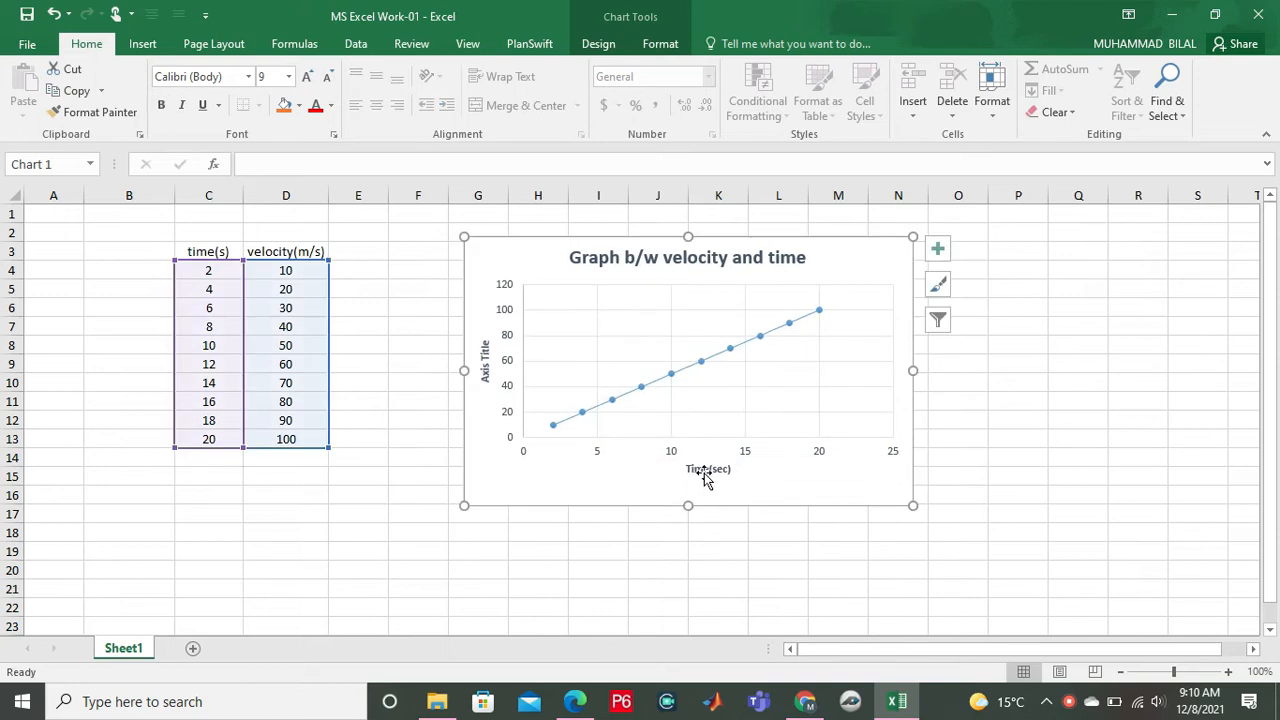
pyautogui.click(705, 472)
pyautogui.moveTo(731, 472); pyautogui.dragTo(704, 473)
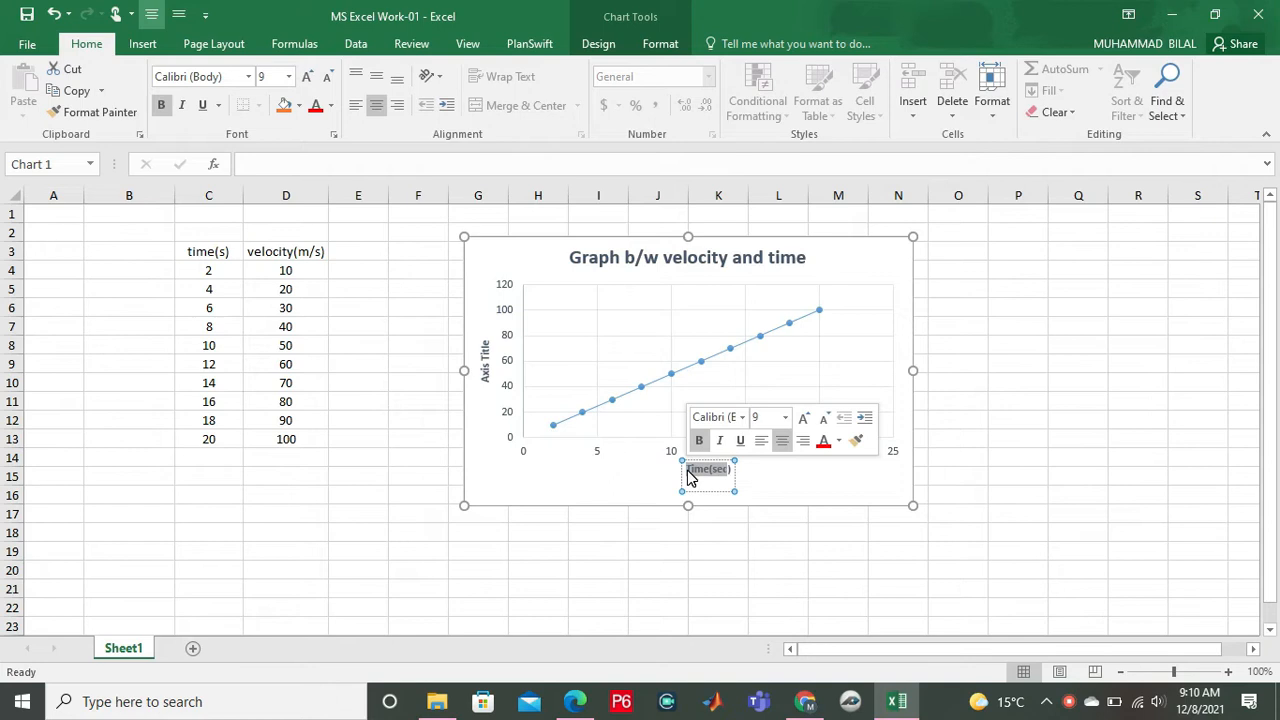
pyautogui.click(801, 417)
pyautogui.click(801, 417)
pyautogui.click(787, 487)
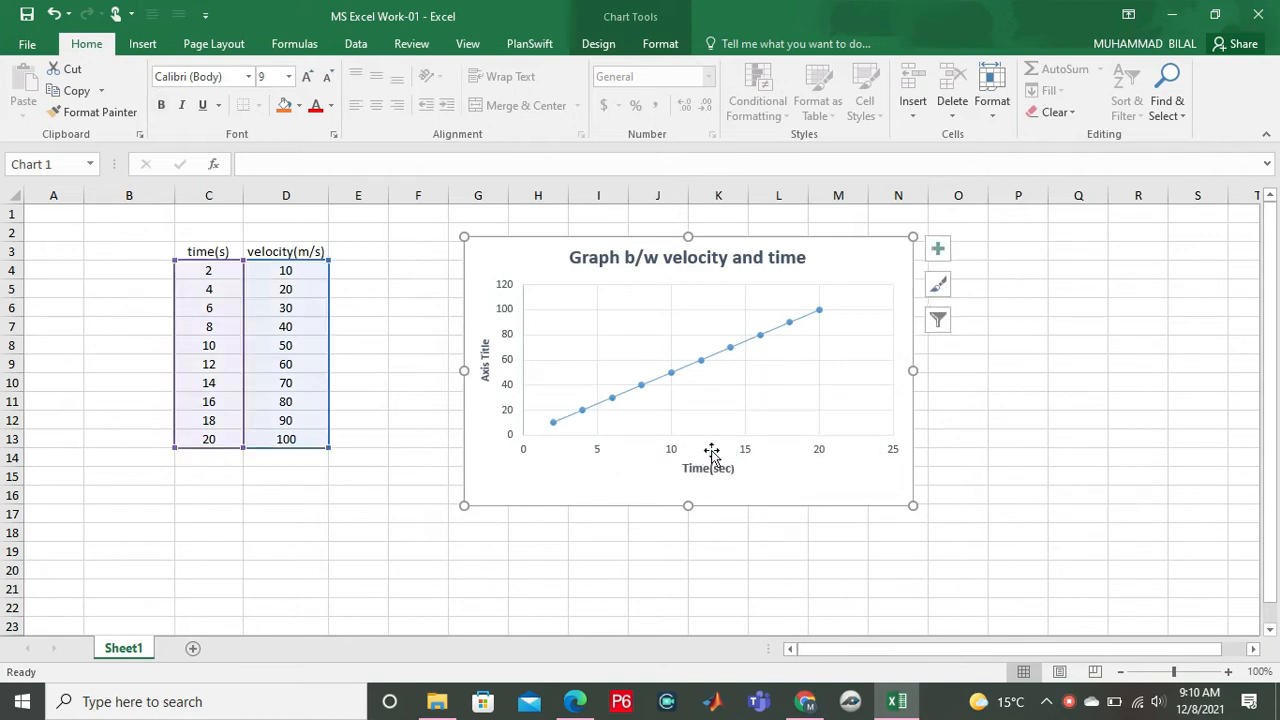
# - Replace the vertical axis title's placeholder text with "Velocity (m/s)"
pyautogui.click(484, 362)
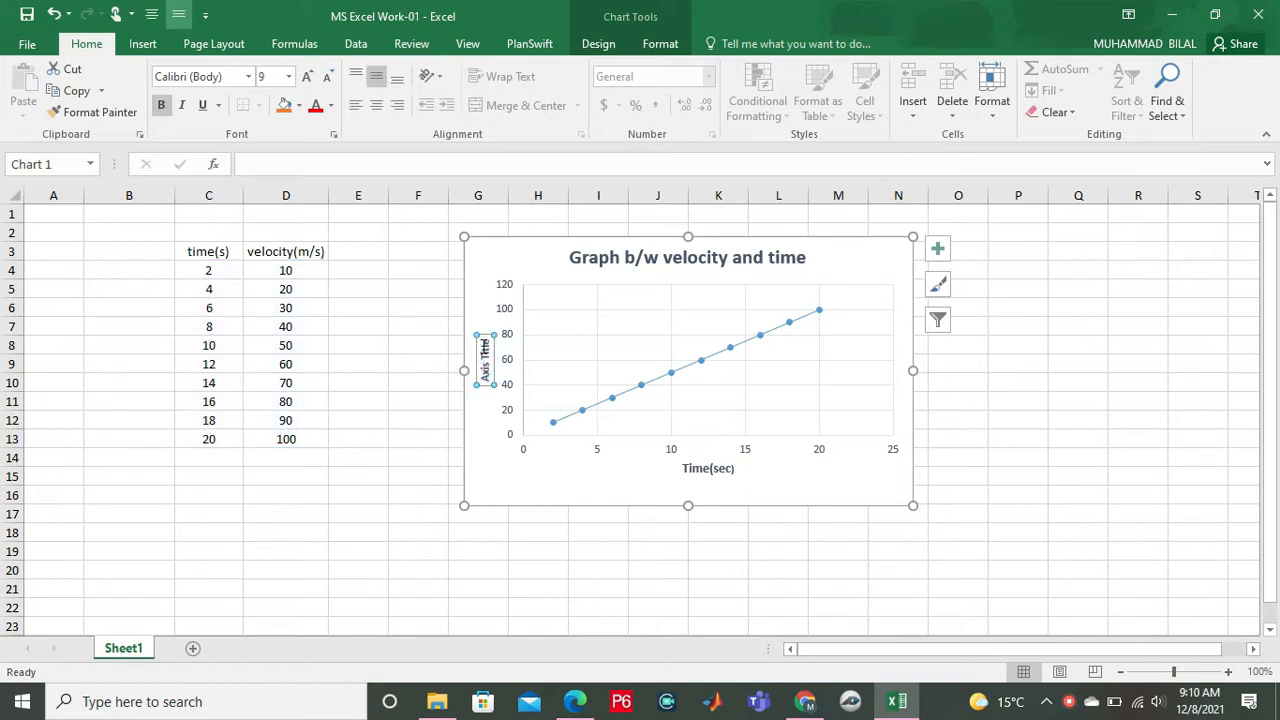
pyautogui.click(486, 343)
pyautogui.press('BackSpace')
pyautogui.press('BackSpace')
pyautogui.press('BackSpace')
pyautogui.press('BackSpace')
pyautogui.press('BackSpace')
pyautogui.press('BackSpace')
pyautogui.press('BackSpace')
pyautogui.press('BackSpace')
pyautogui.press('BackSpace')
pyautogui.press('BackSpace')
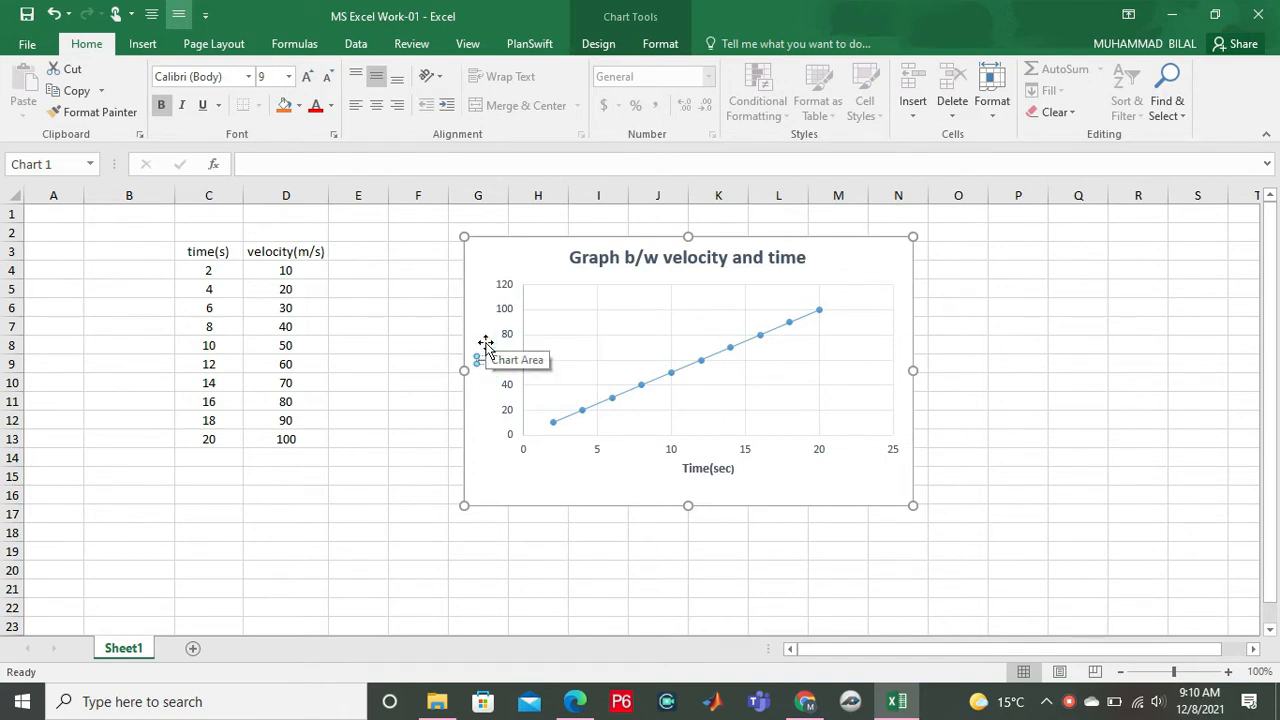
pyautogui.write('Velocity')
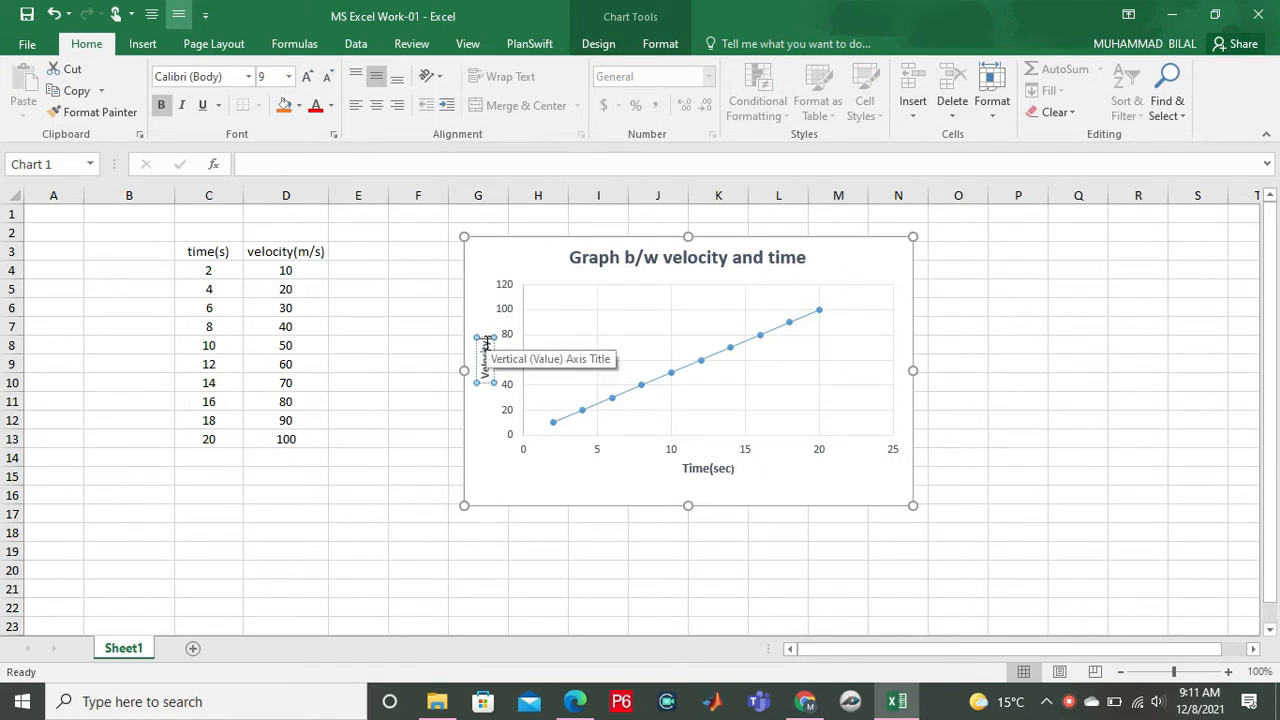
pyautogui.write(' (m/s)')
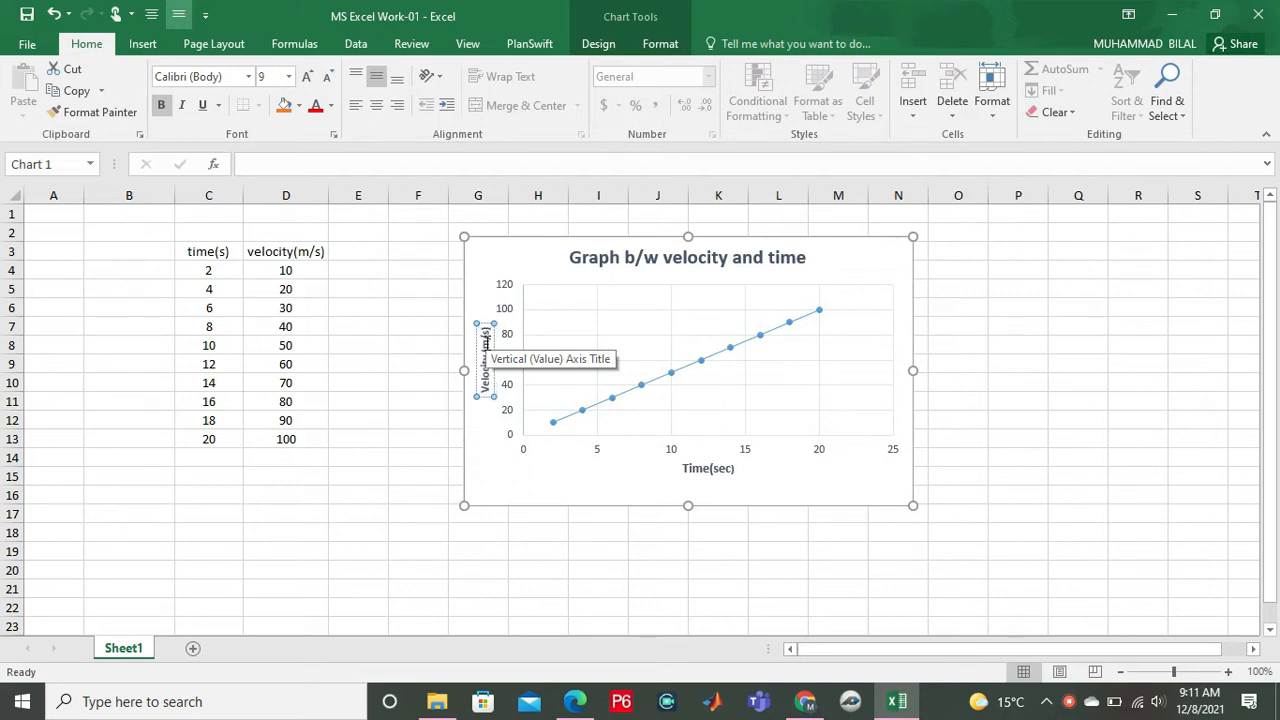
# - Increase the font size of the vertical axis title to 10.5
pyautogui.moveTo(486, 329); pyautogui.dragTo(488, 383)
pyautogui.click(604, 340)
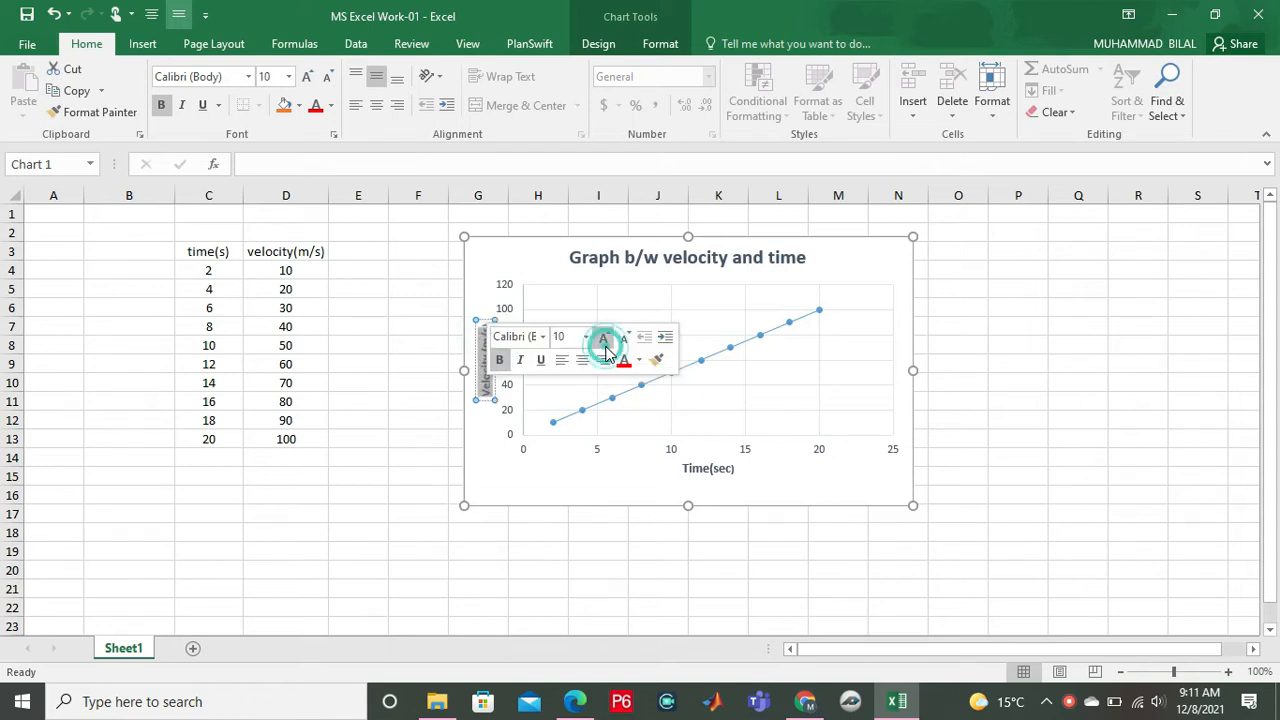
pyautogui.click(604, 340)
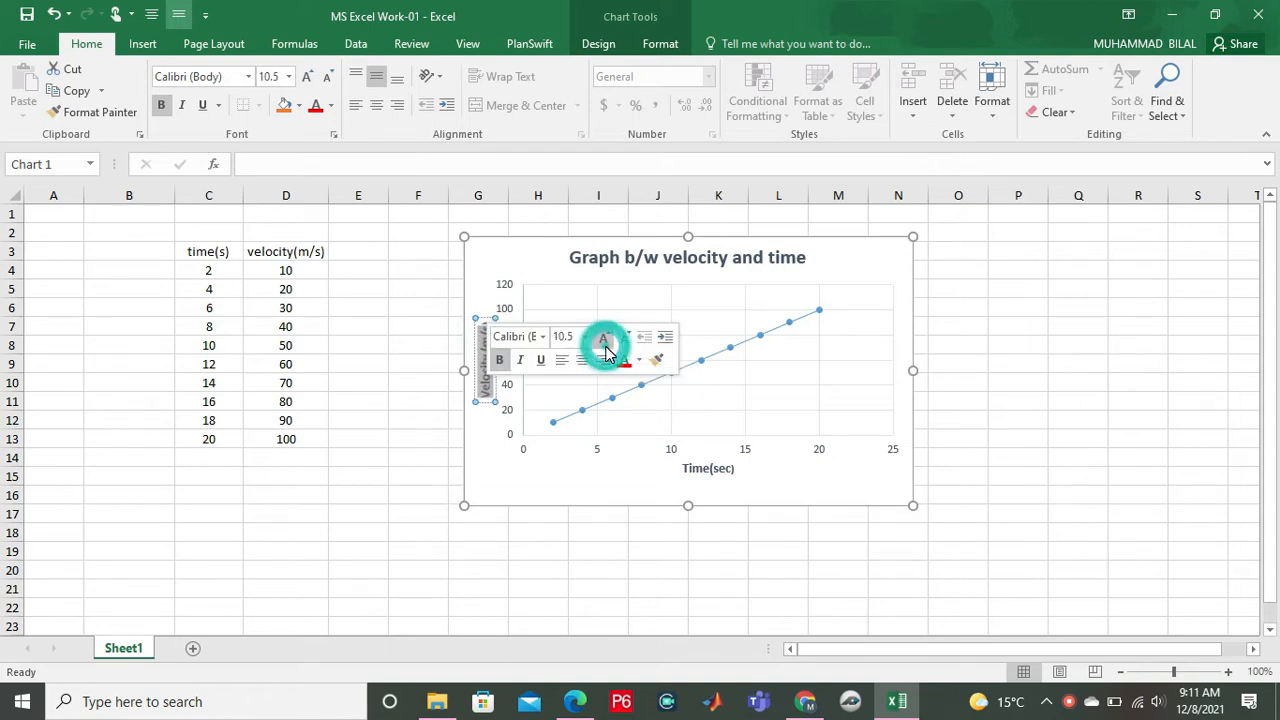
pyautogui.click(497, 459)
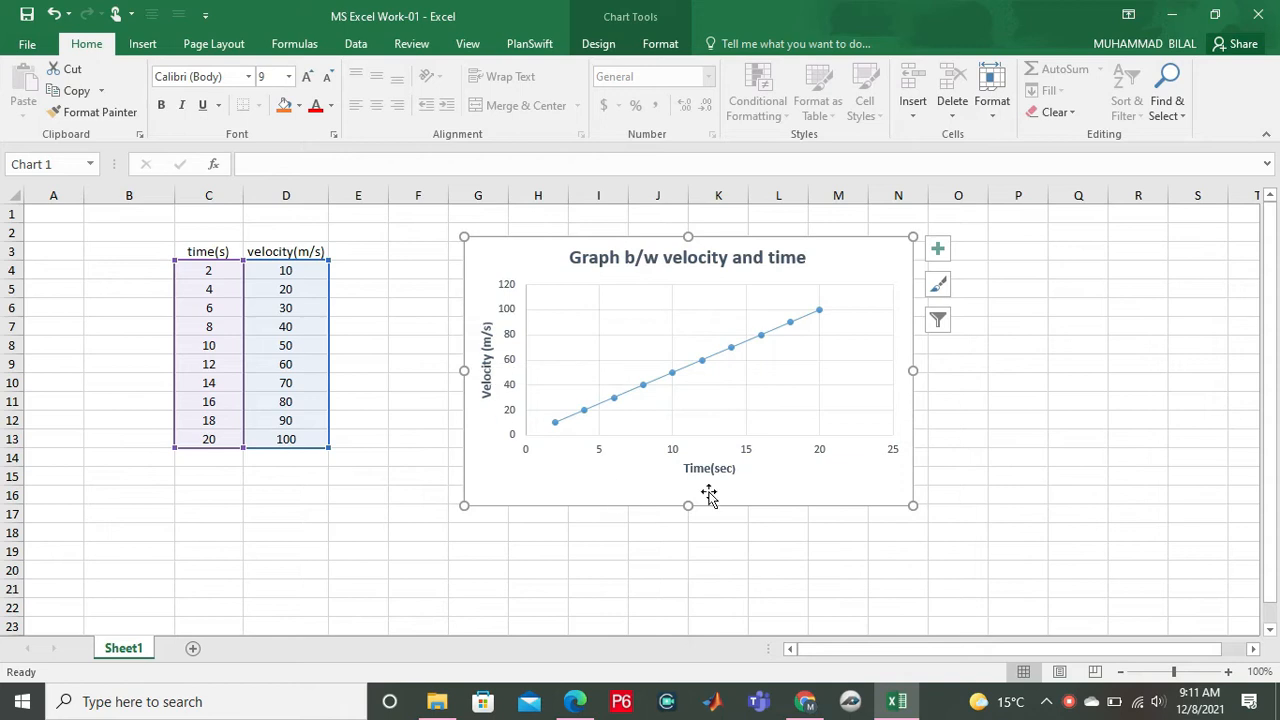
# - Add a legend to the chart, open its placement options and select the legend
pyautogui.click(938, 248)
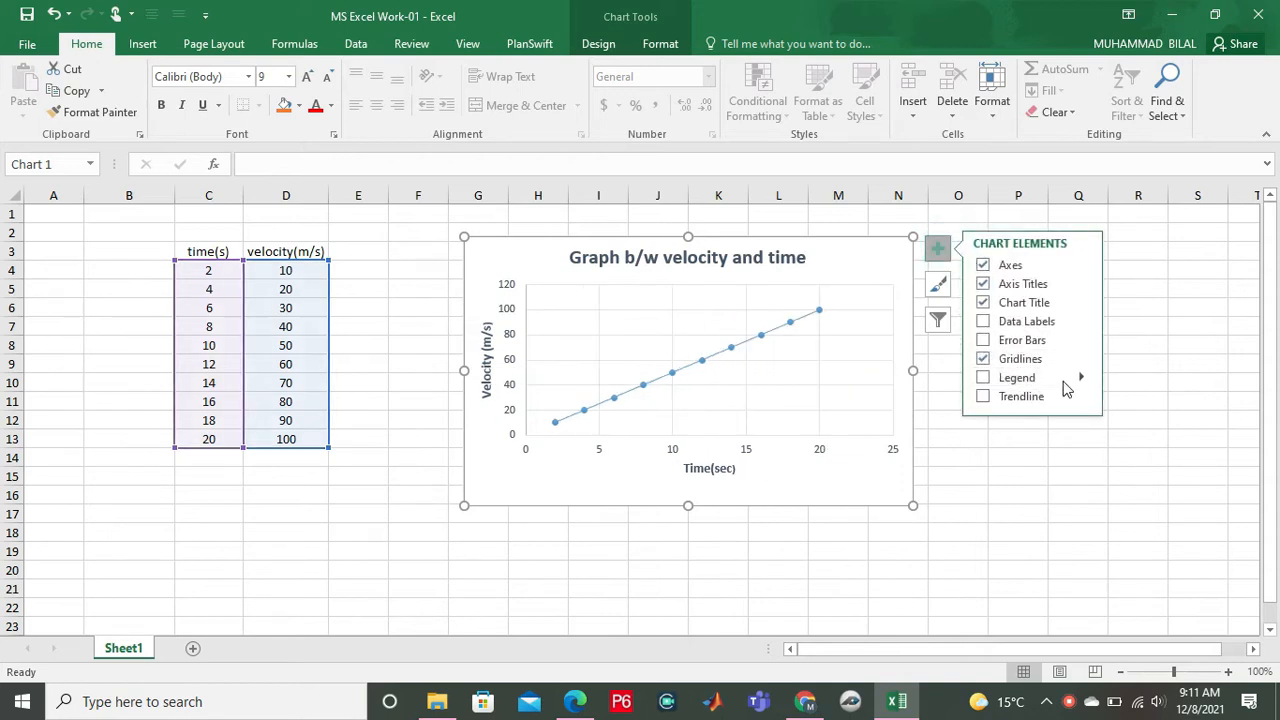
pyautogui.click(985, 380)
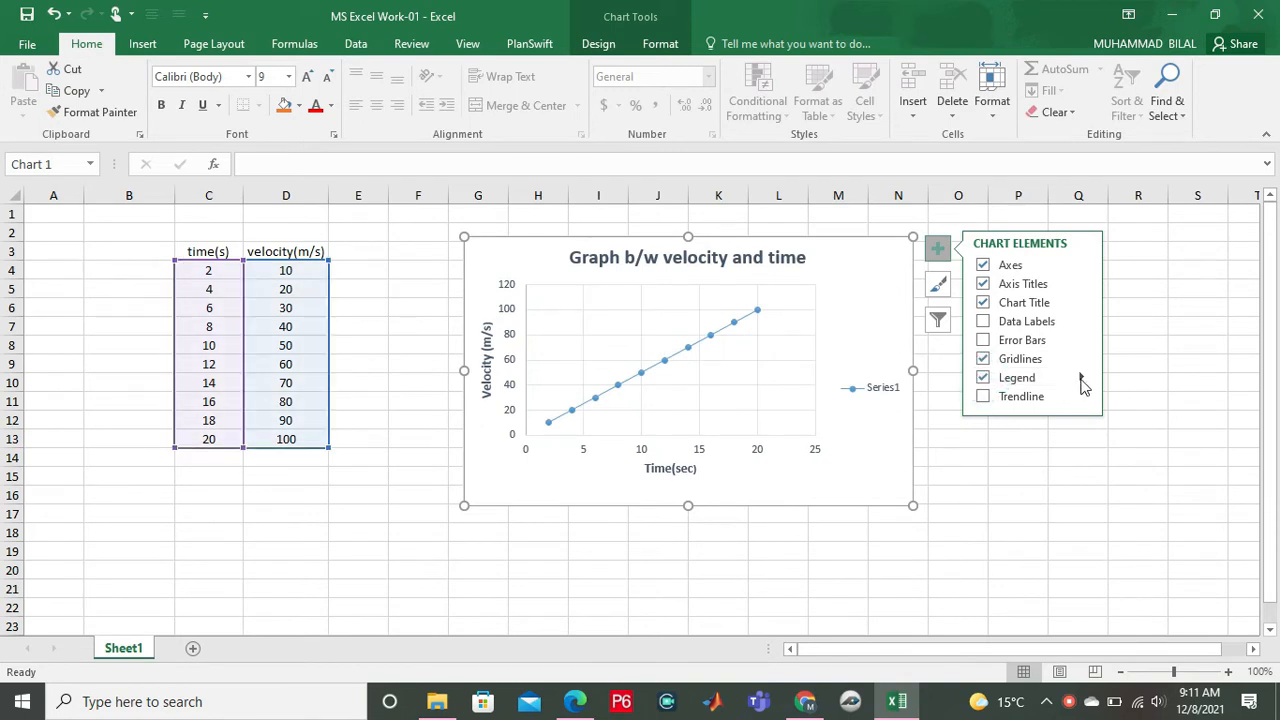
pyautogui.click(1081, 378)
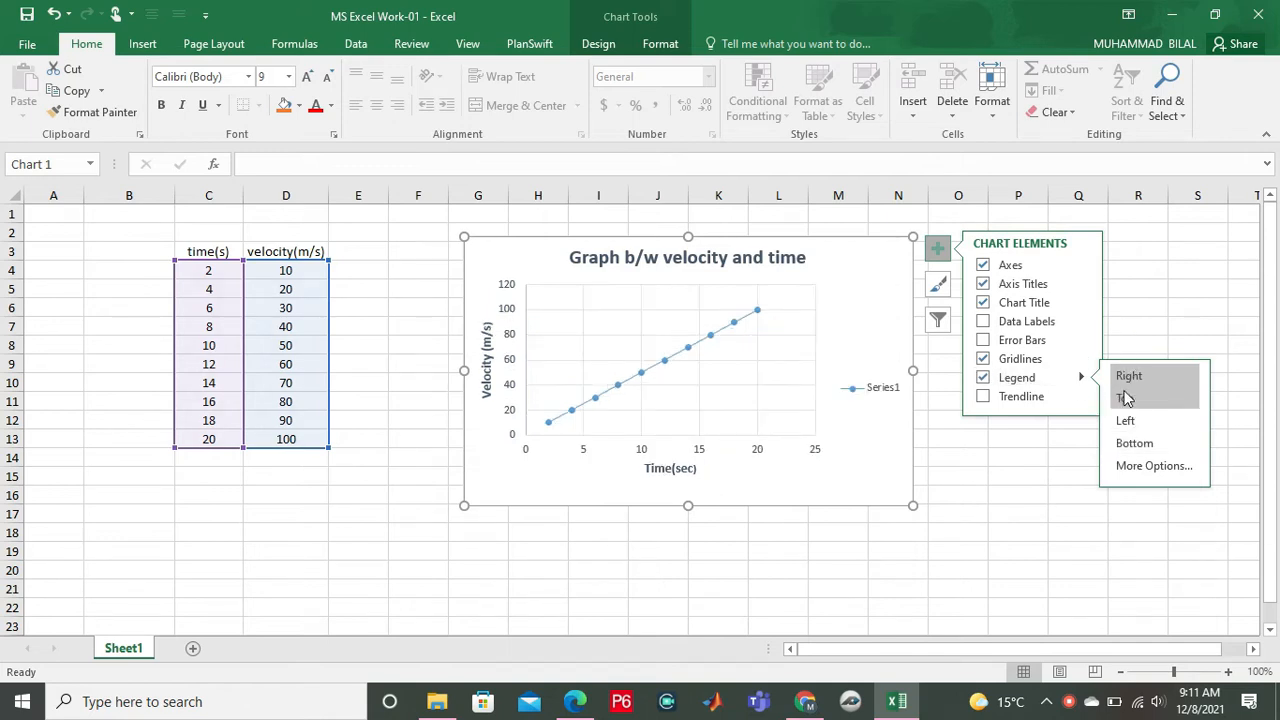
pyautogui.click(879, 397)
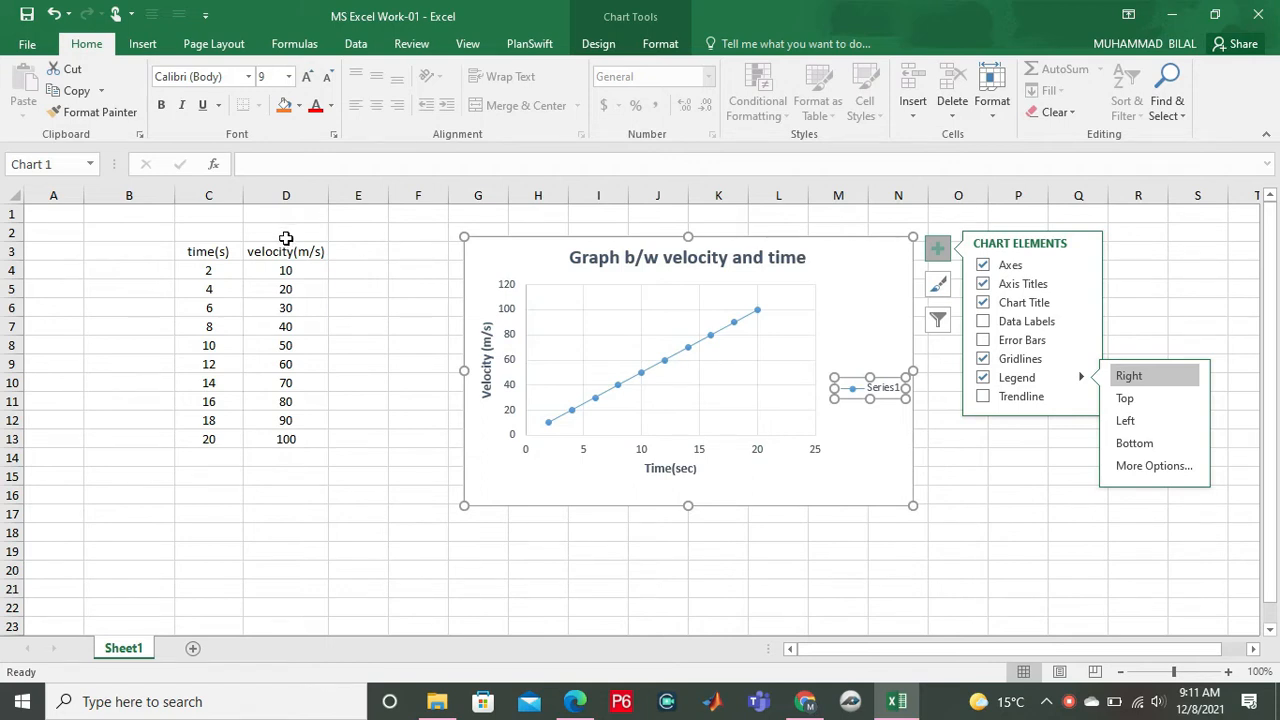
# - Delete the legend from the velocity-time chart
pyautogui.click(351, 251)
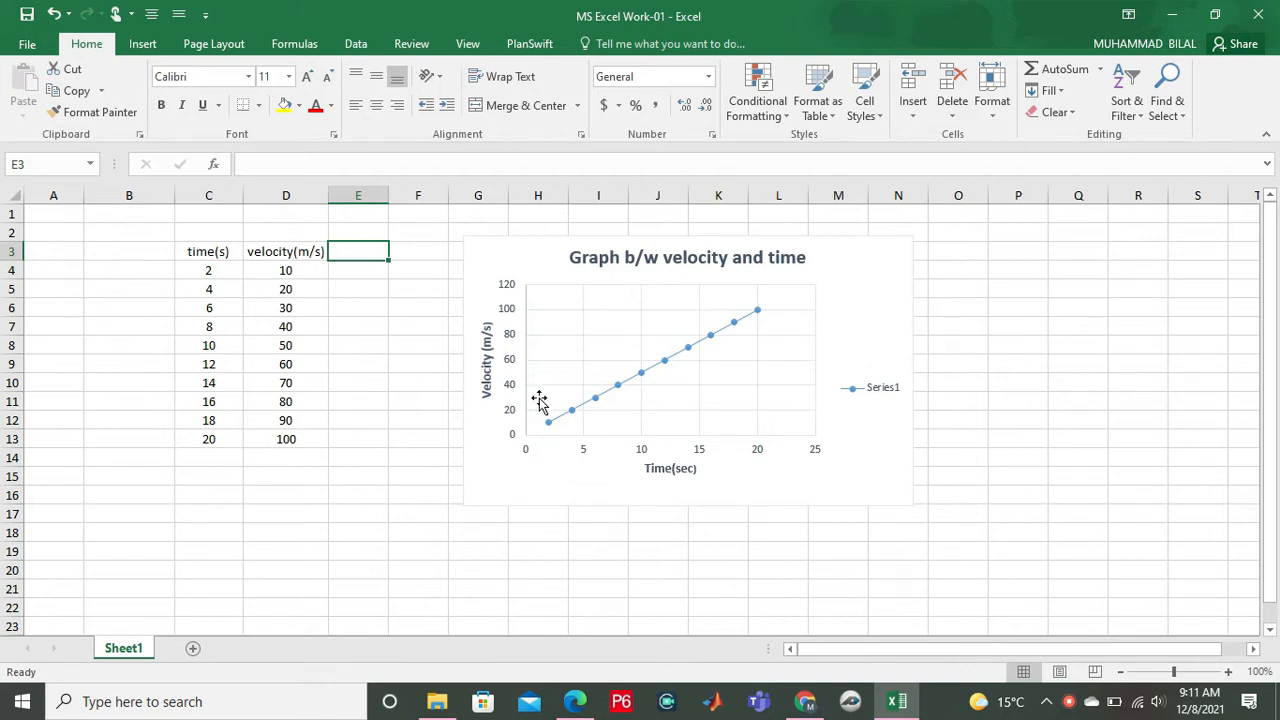
pyautogui.click(612, 386)
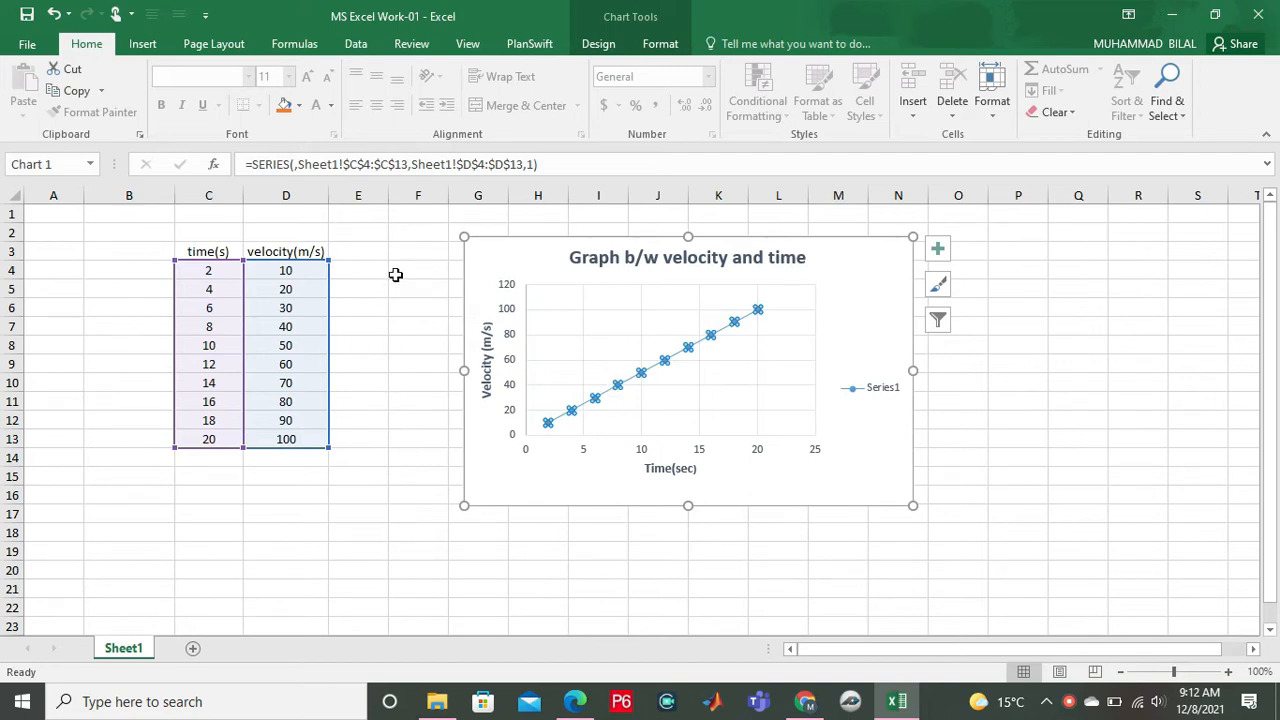
pyautogui.press('Escape')
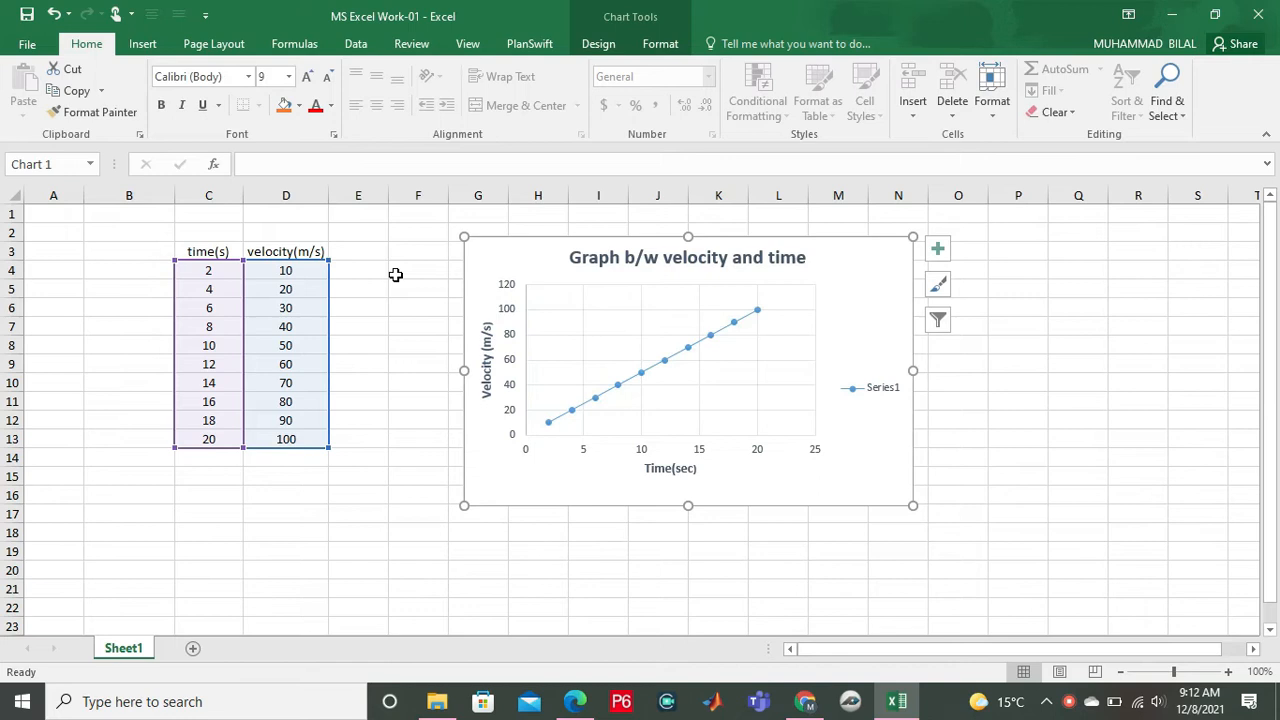
pyautogui.click(876, 390)
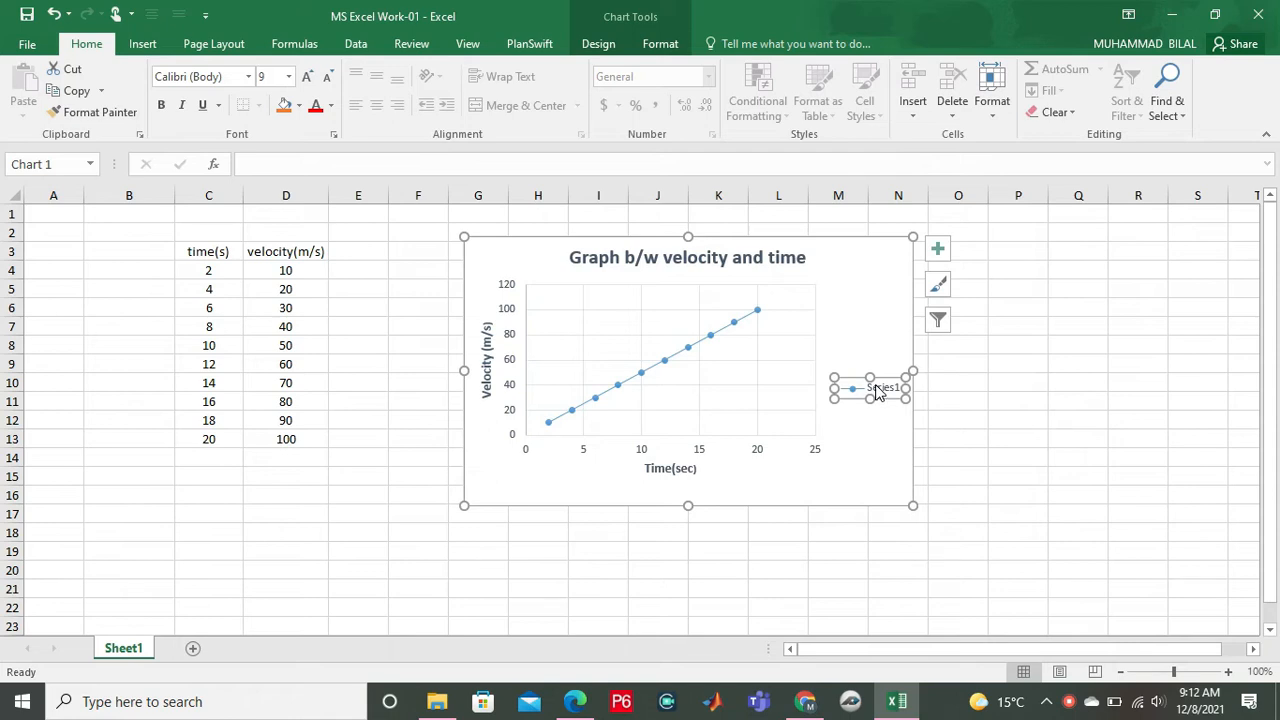
pyautogui.press('Delete')
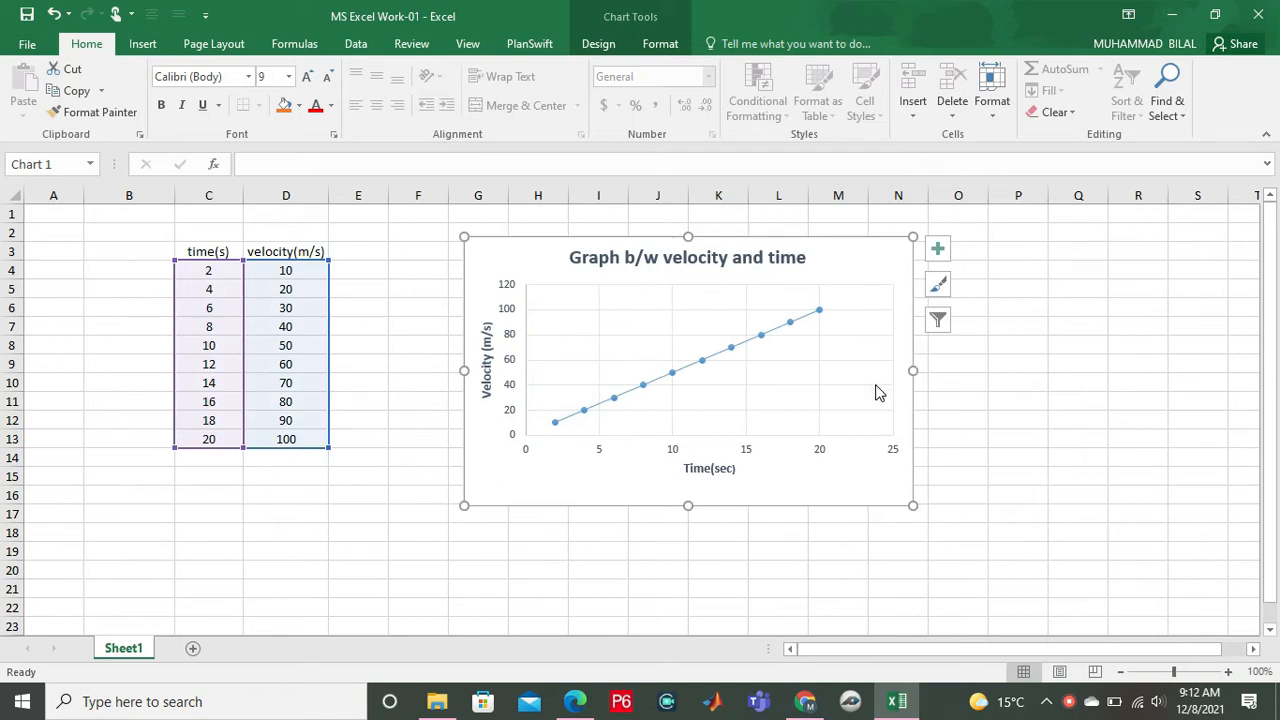
# - Add data labels to the chart's points and deselect the chart
pyautogui.click(937, 248)
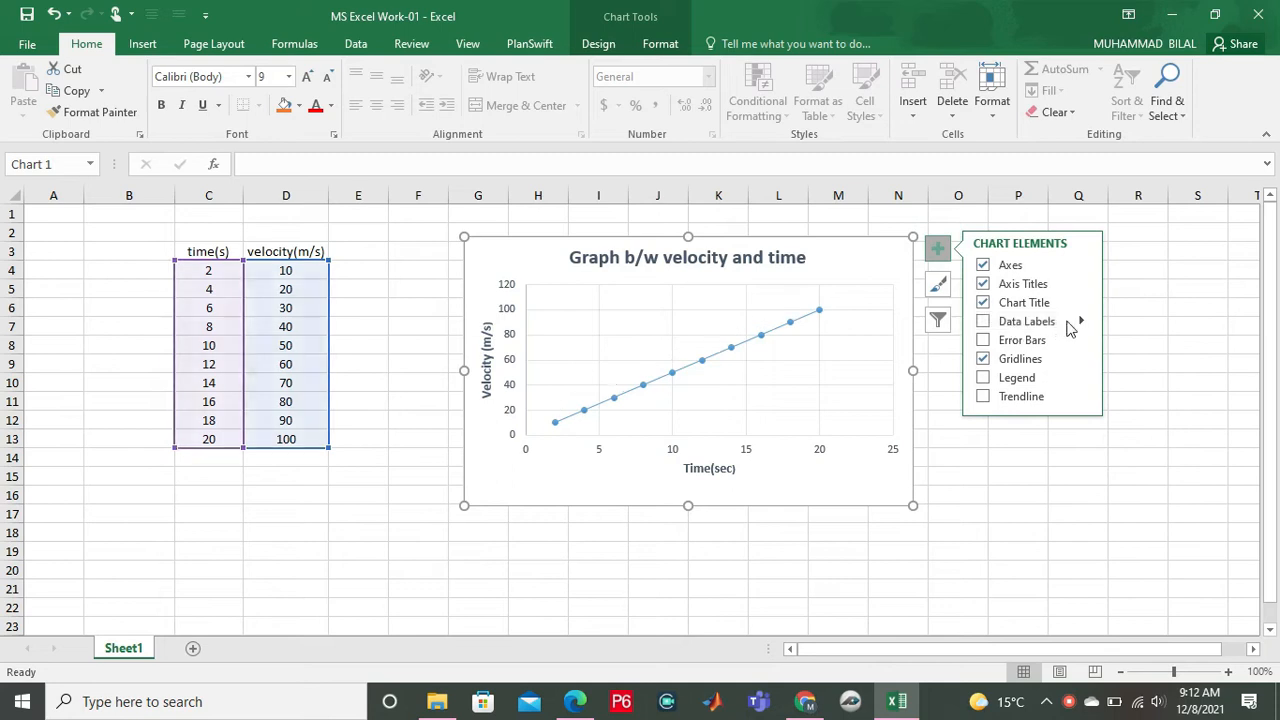
pyautogui.click(982, 322)
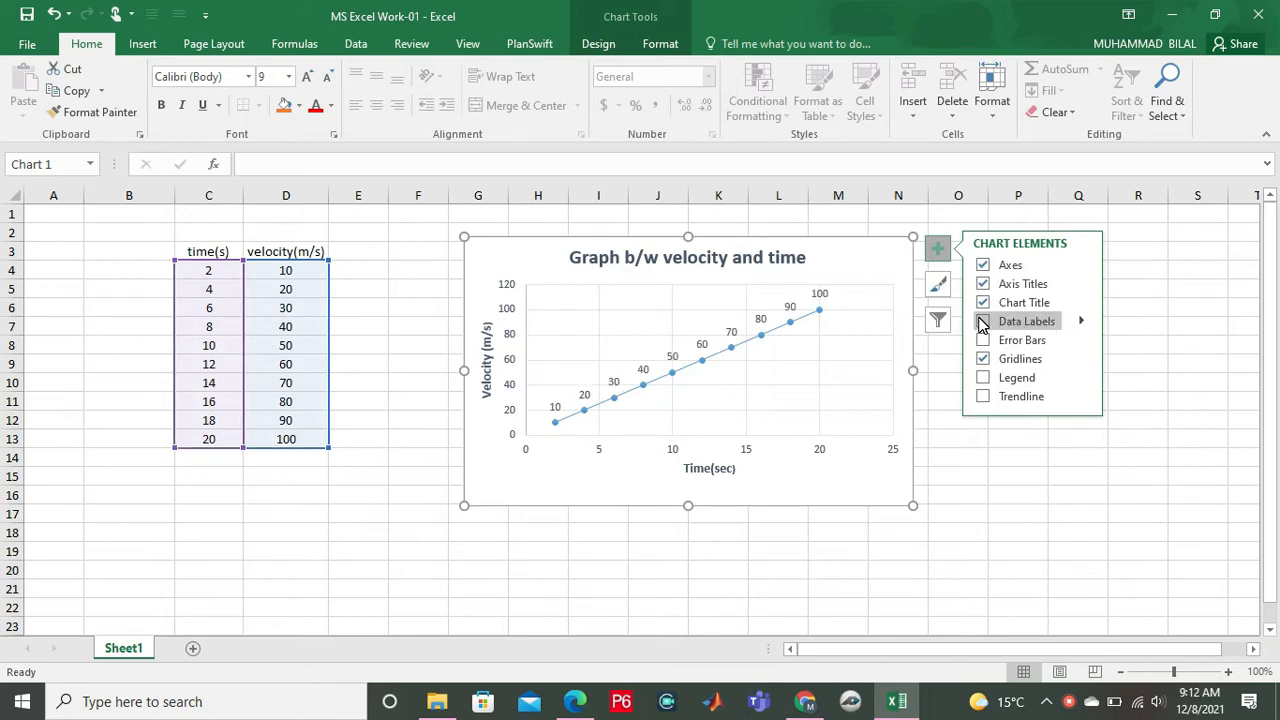
pyautogui.click(982, 322)
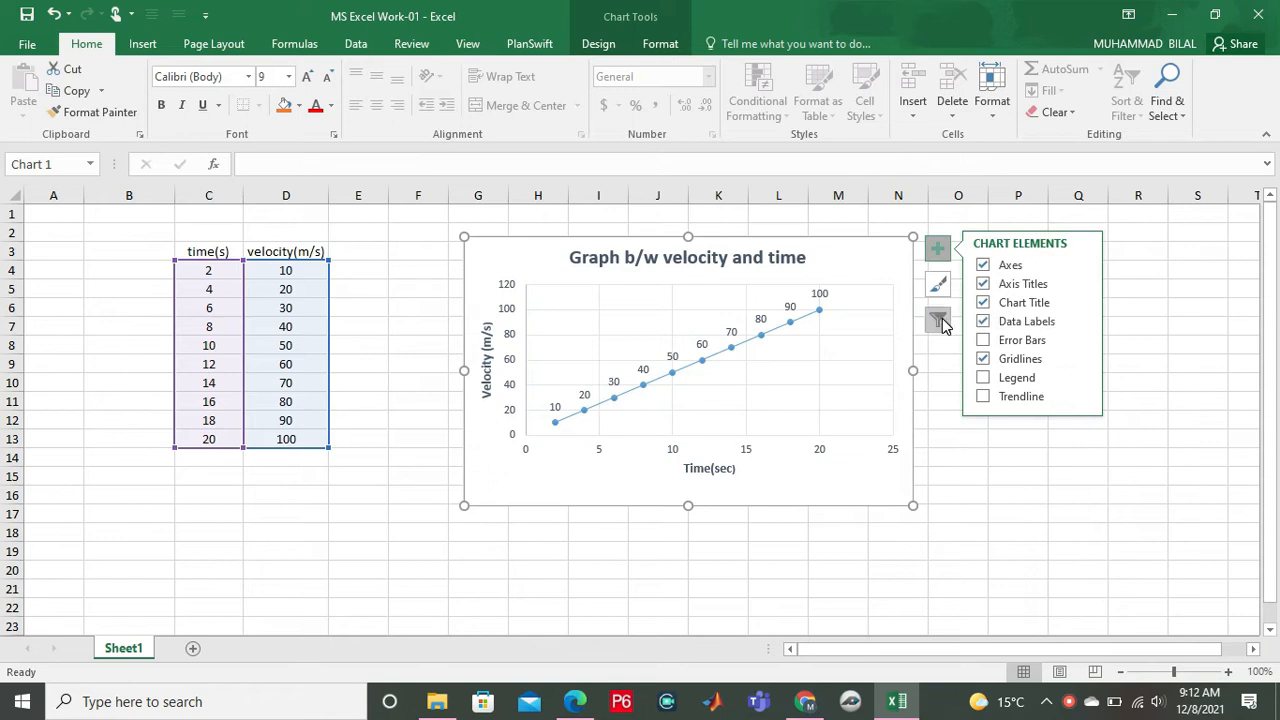
pyautogui.click(1013, 540)
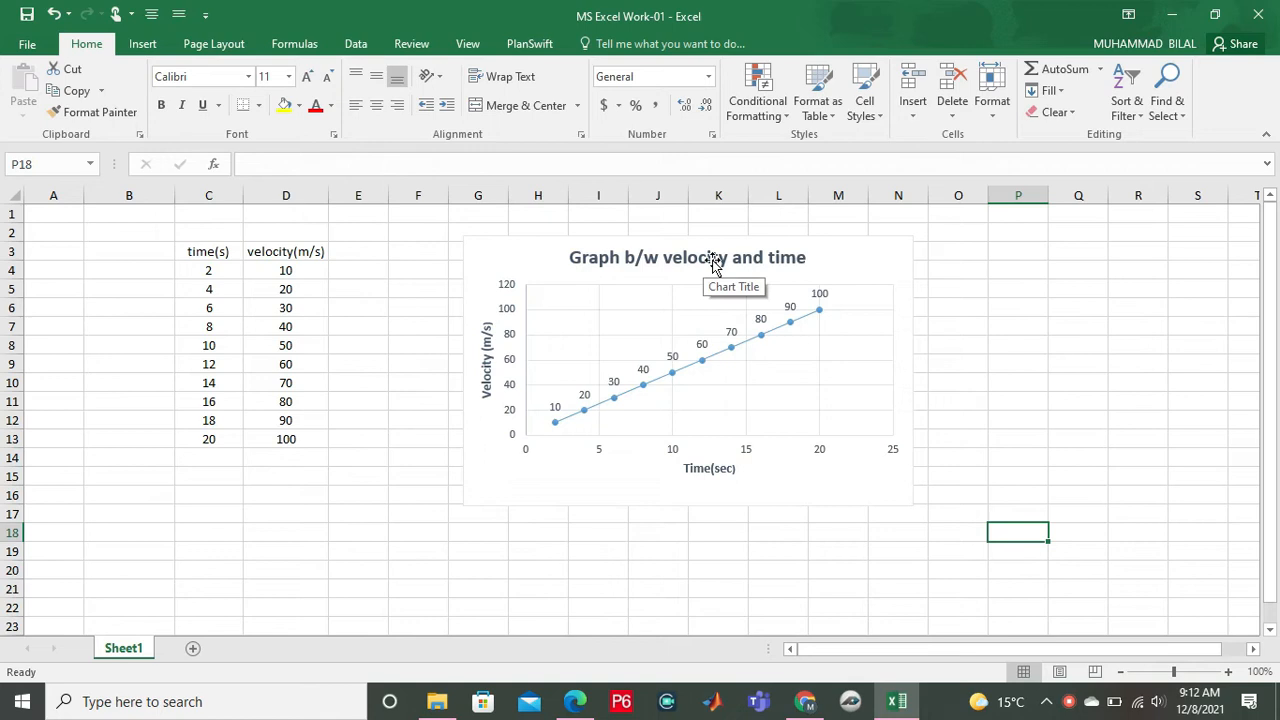
pyautogui.click(492, 350)
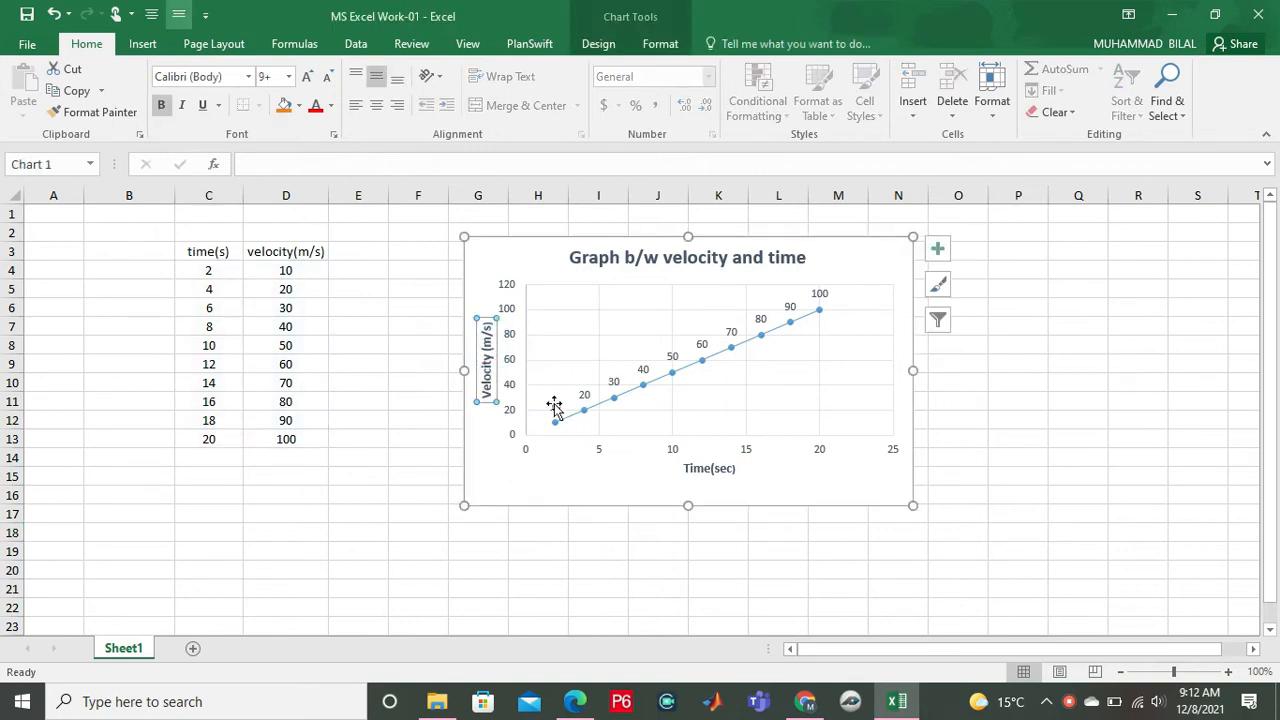
pyautogui.click(709, 471)
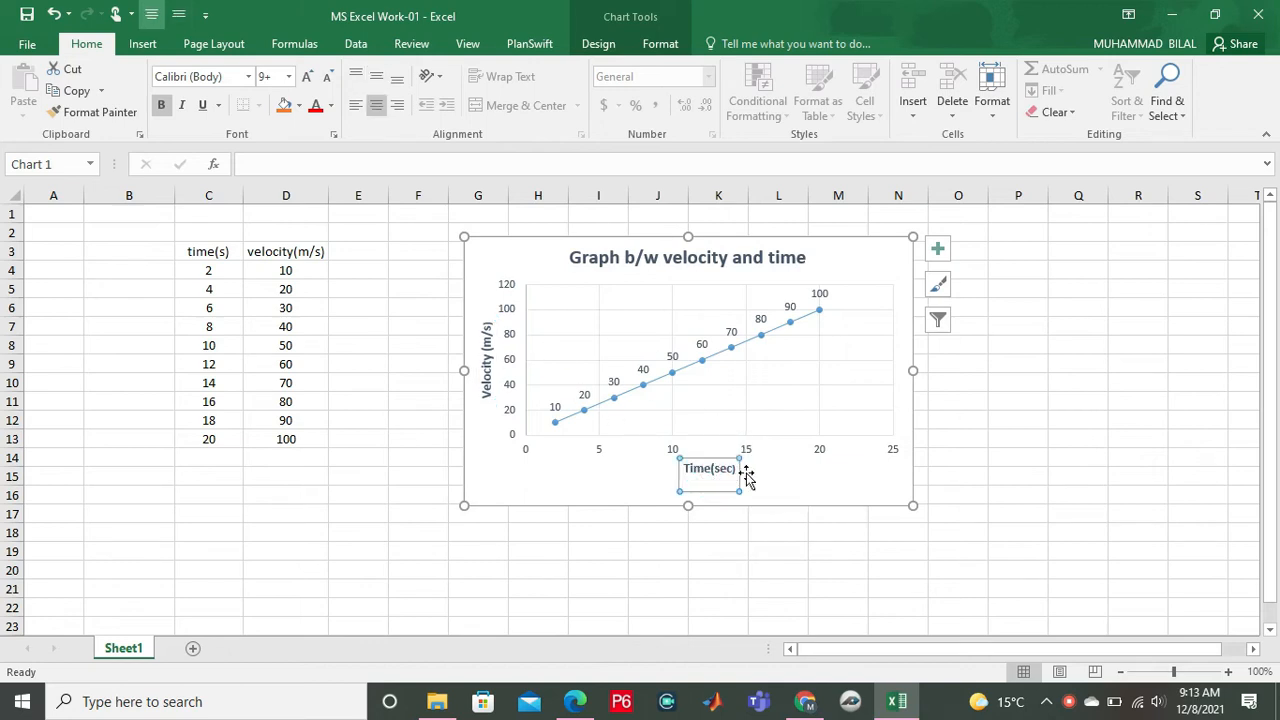
pyautogui.click(994, 385)
# - Move the chart about one column to the left, nearer the data table, and dismiss the chart area formatting options
pyautogui.doubleClick(503, 260)
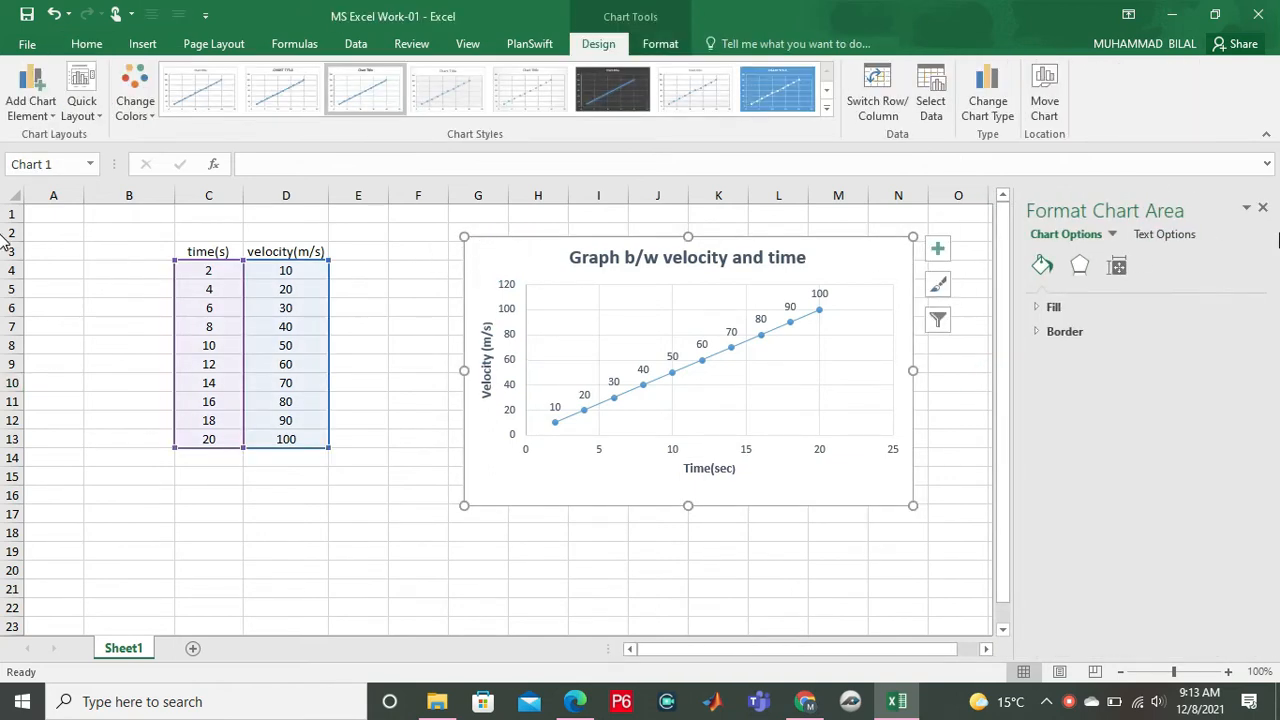
pyautogui.click(1263, 212)
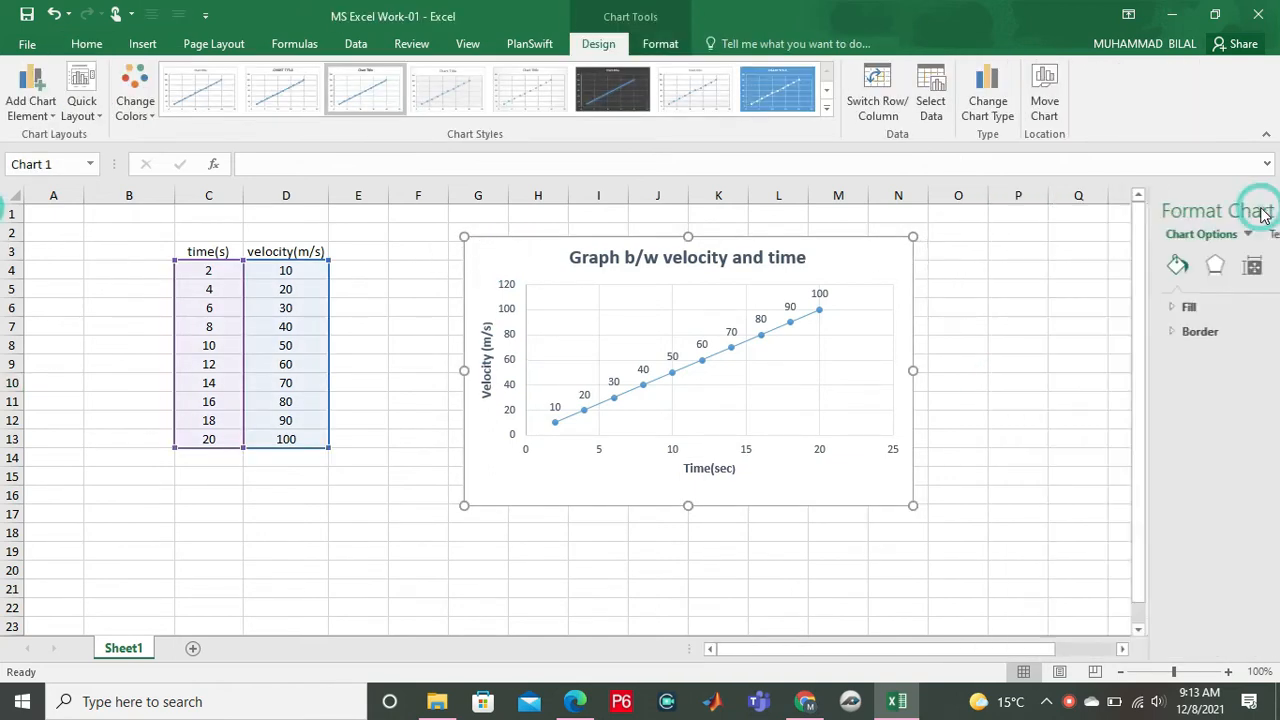
pyautogui.click(497, 260)
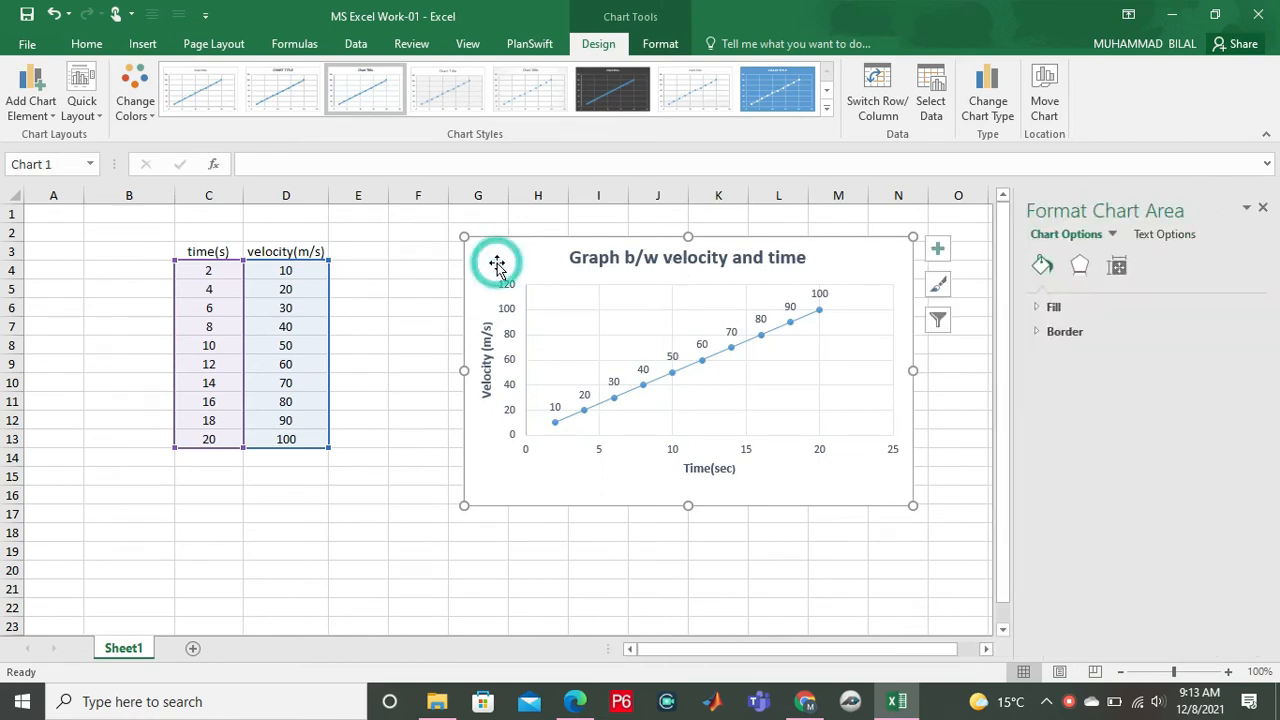
pyautogui.click(535, 558)
pyautogui.moveTo(508, 266); pyautogui.dragTo(456, 262)
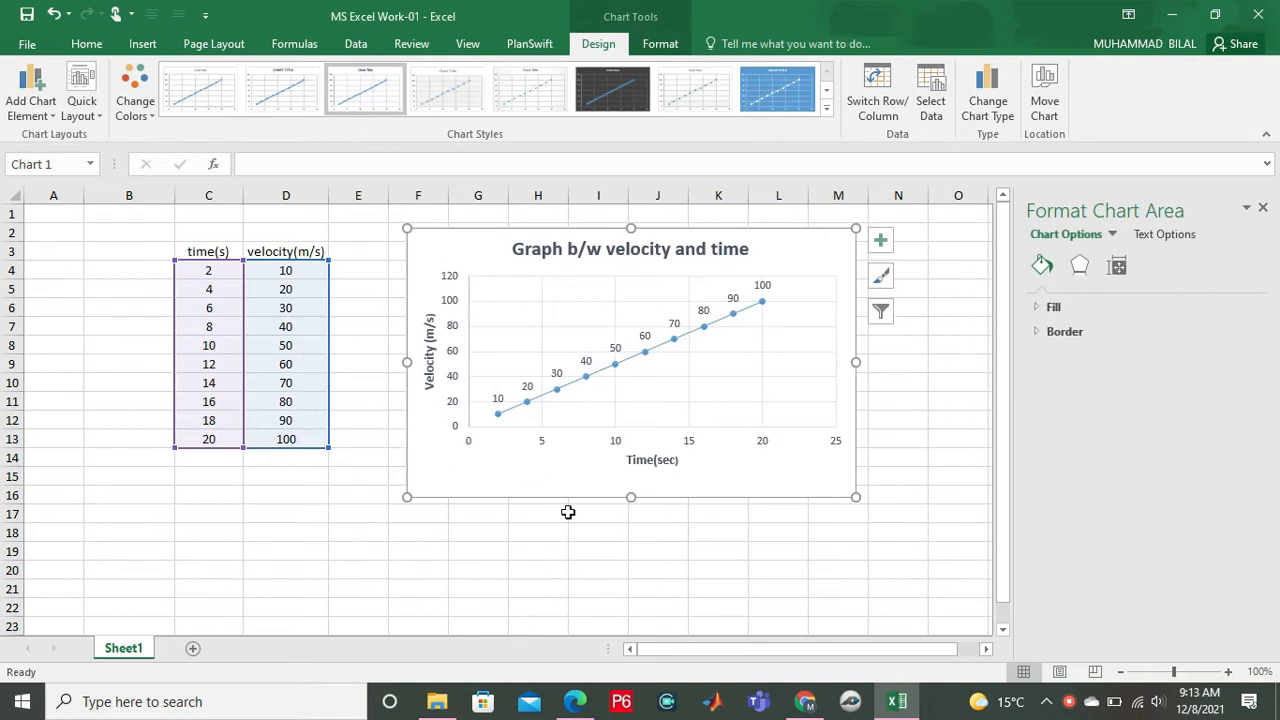
pyautogui.click(1262, 208)
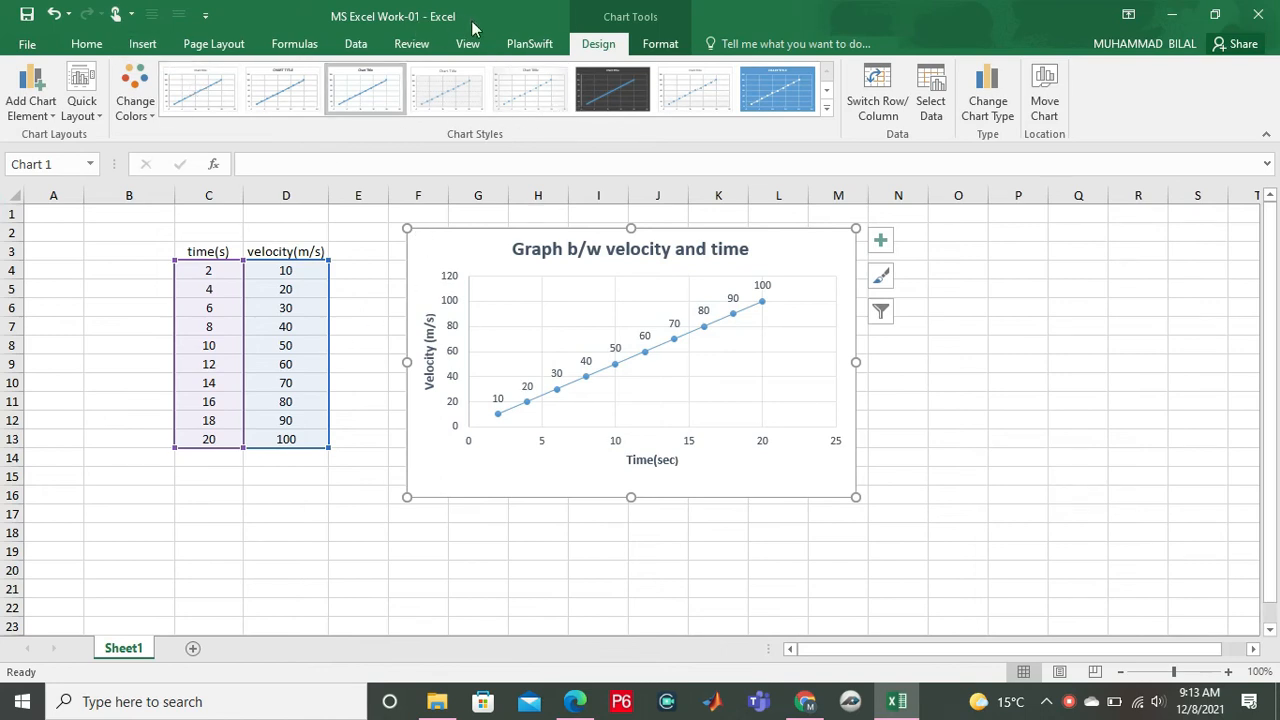
# - Look over the statistical and scatter chart types available for insertion without choosing one
pyautogui.click(138, 45)
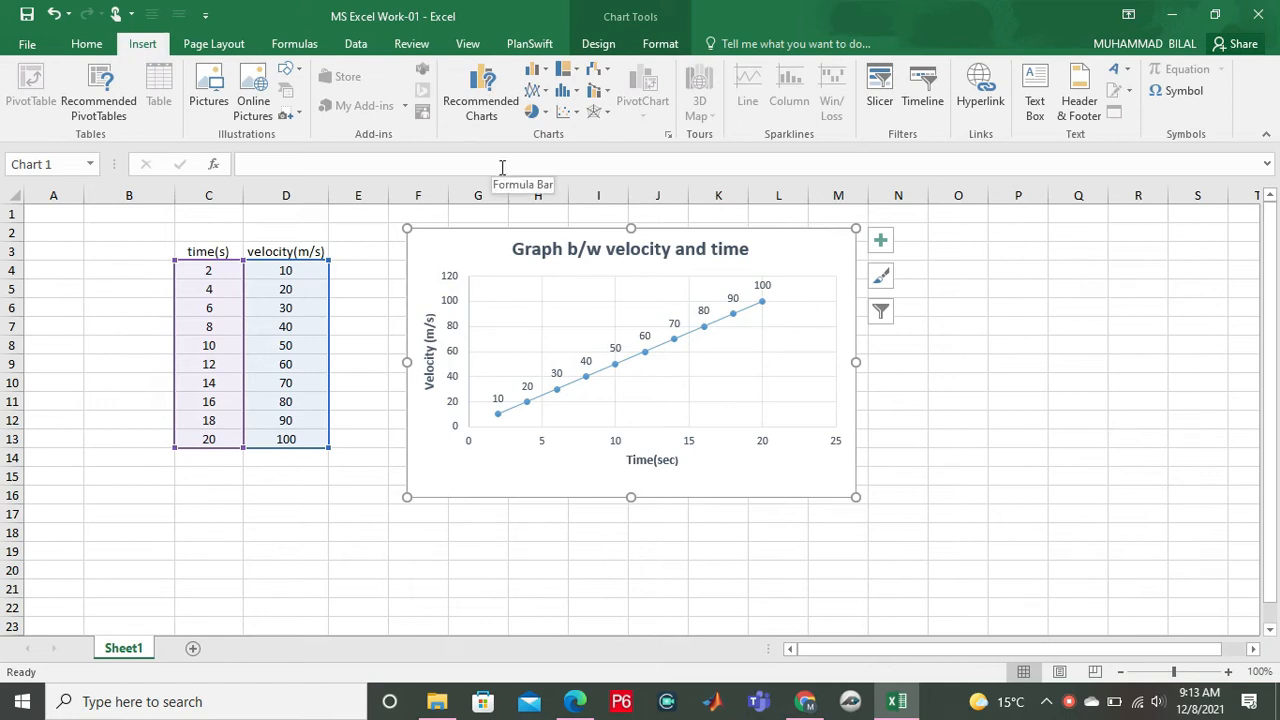
pyautogui.click(570, 92)
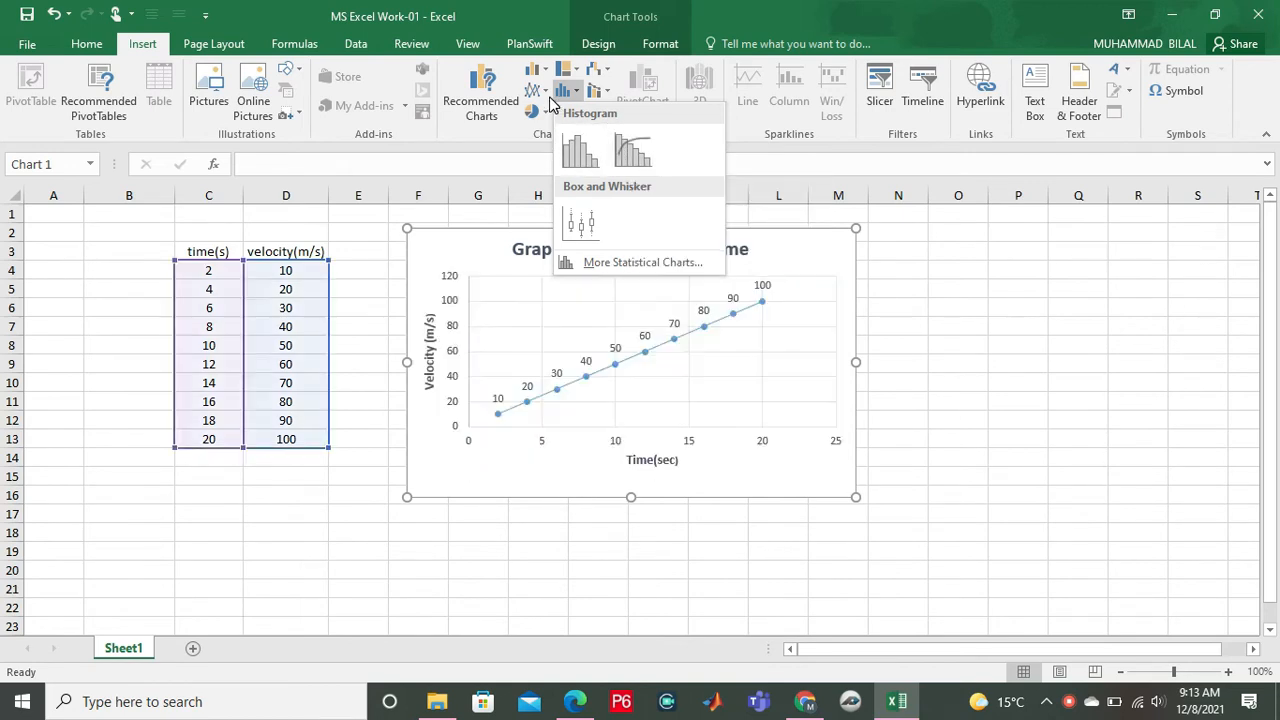
pyautogui.click(523, 130)
pyautogui.click(577, 114)
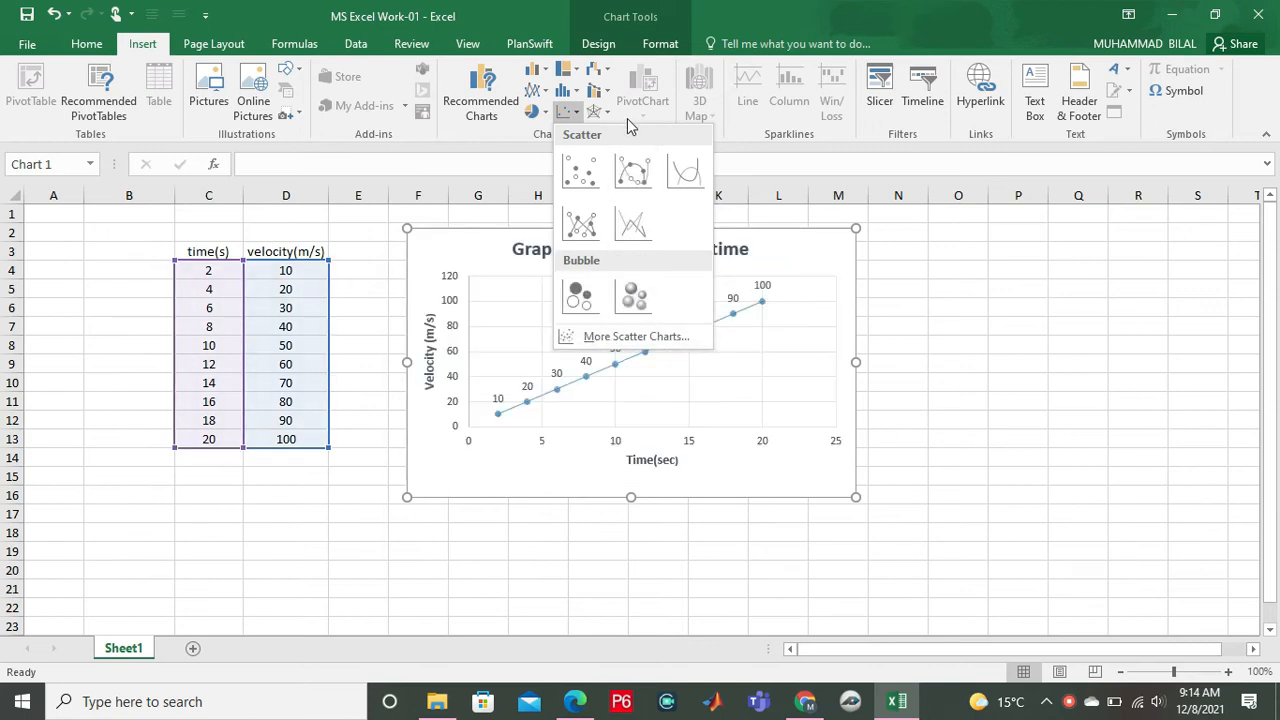
pyautogui.click(900, 338)
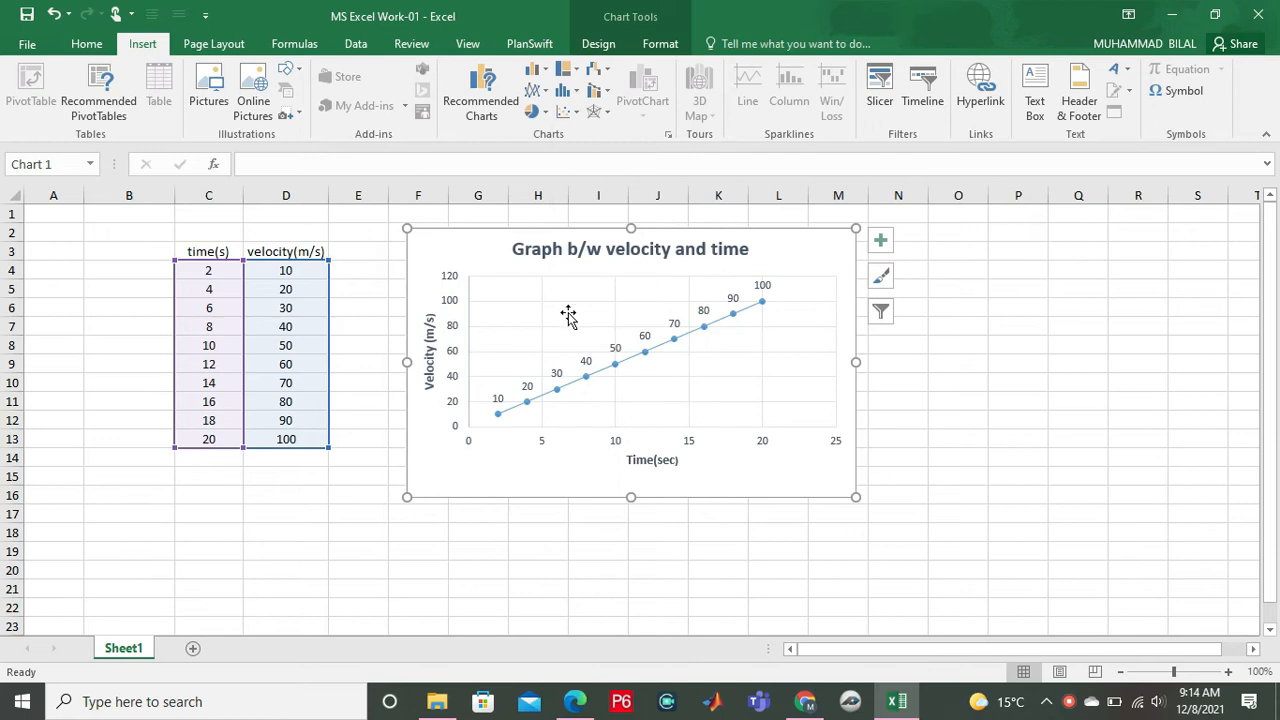
# - Delete the whole velocity-time chart from the worksheet
pyautogui.click(376, 278)
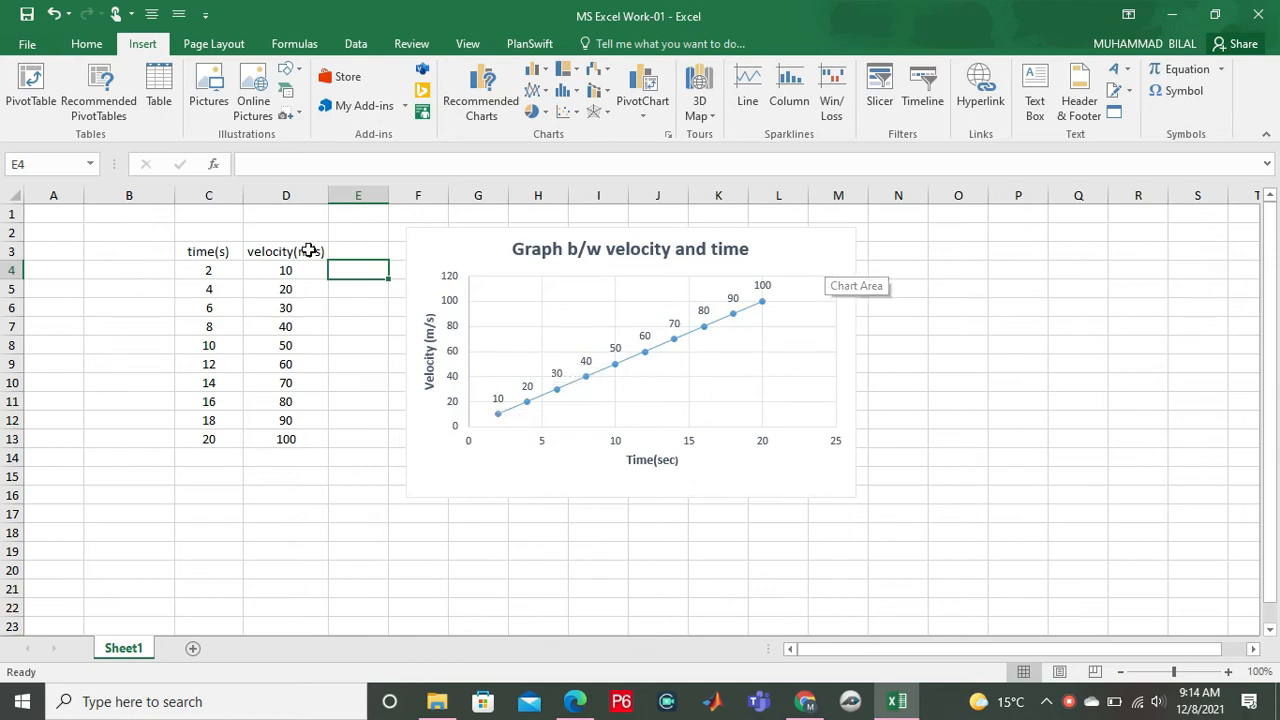
pyautogui.click(455, 249)
pyautogui.press('Delete')
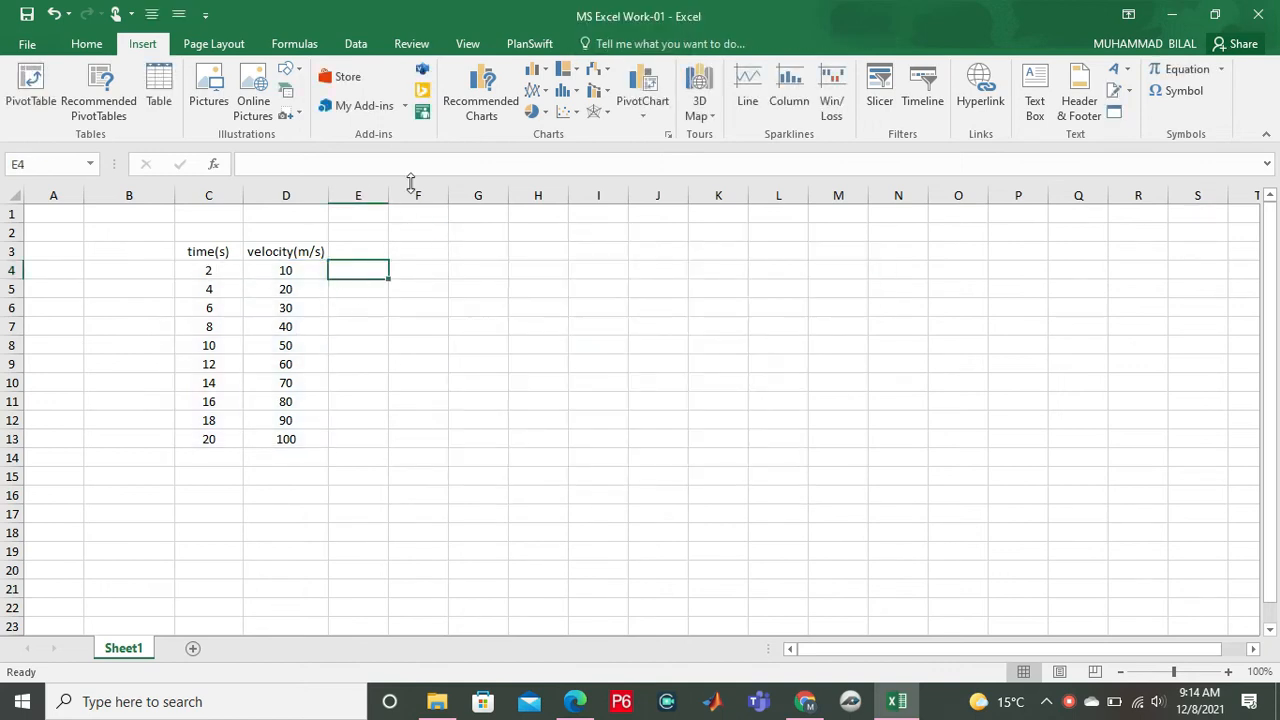
# - With empty cell F8 selected, insert a blank scatter chart with smooth lines and markers and move it up about two rows
pyautogui.click(442, 343)
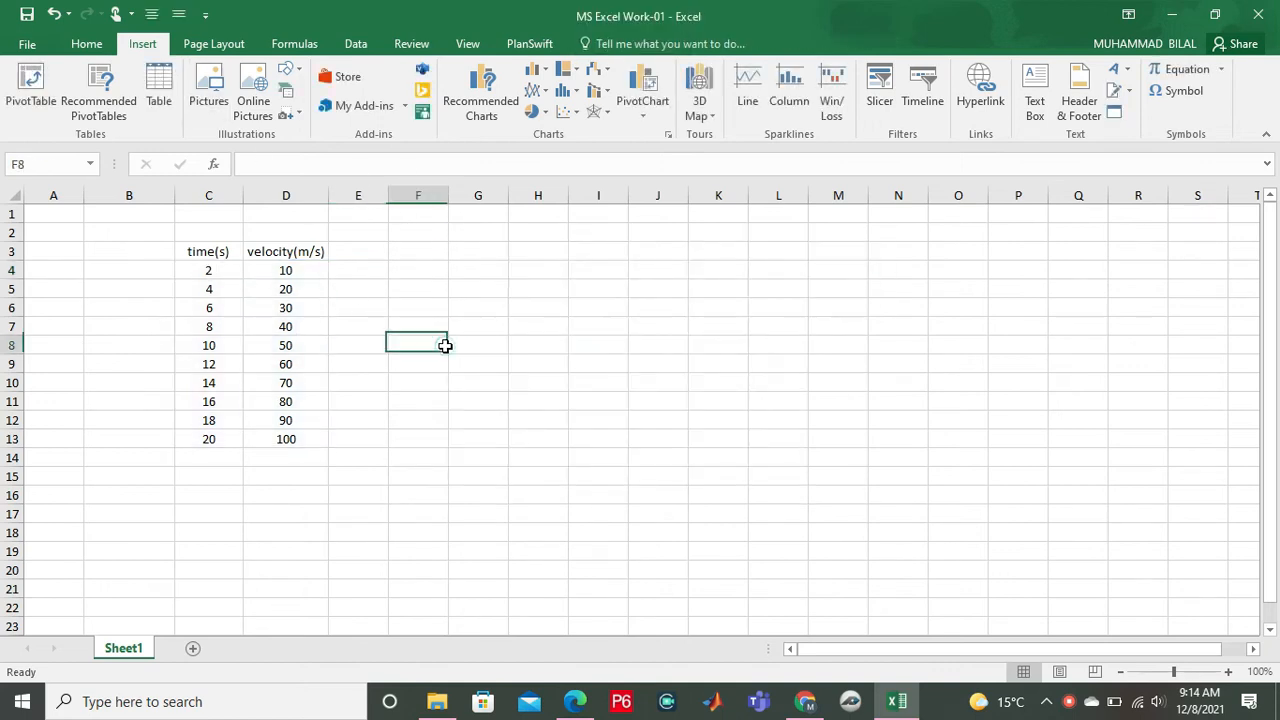
pyautogui.click(572, 113)
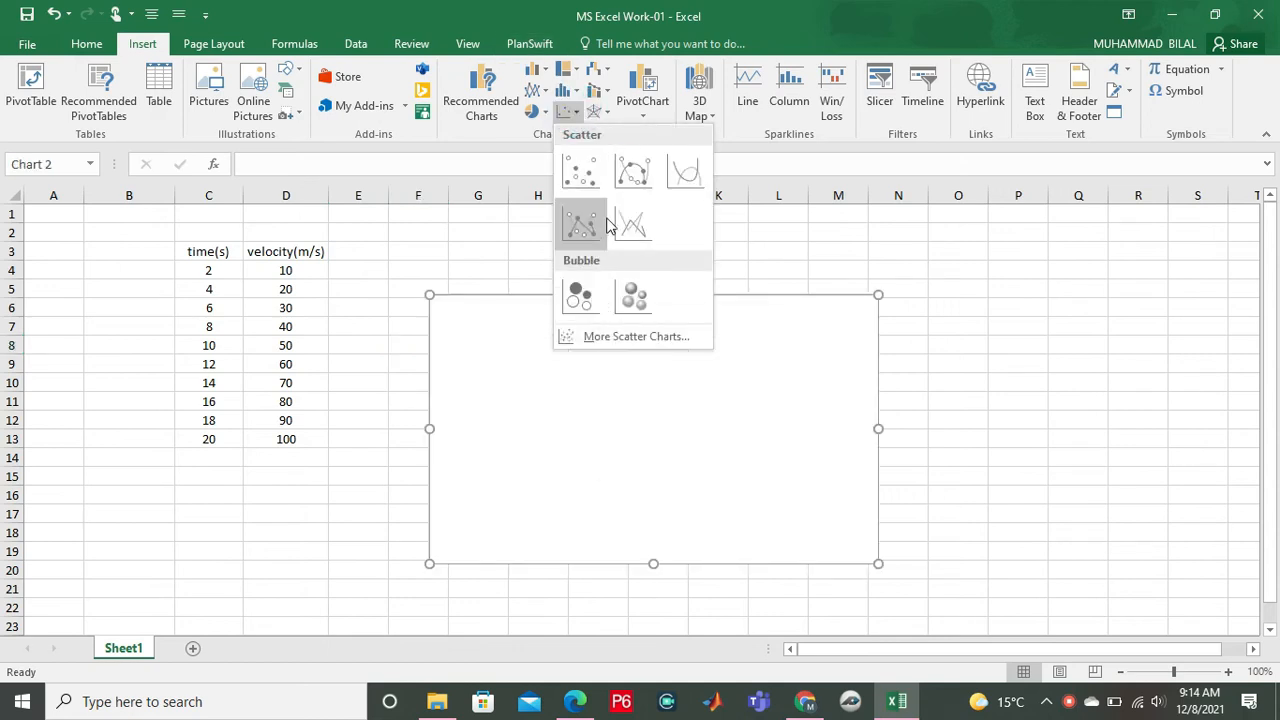
pyautogui.click(630, 180)
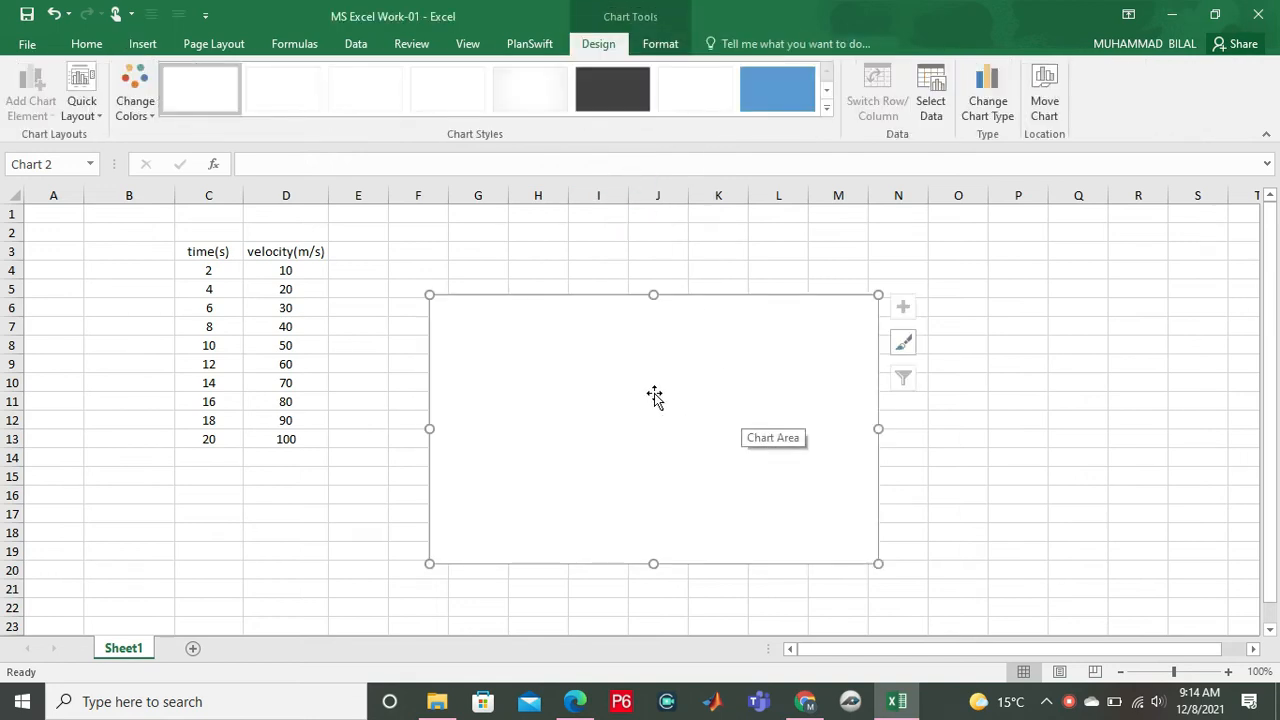
pyautogui.click(574, 360)
pyautogui.moveTo(568, 313); pyautogui.dragTo(556, 276)
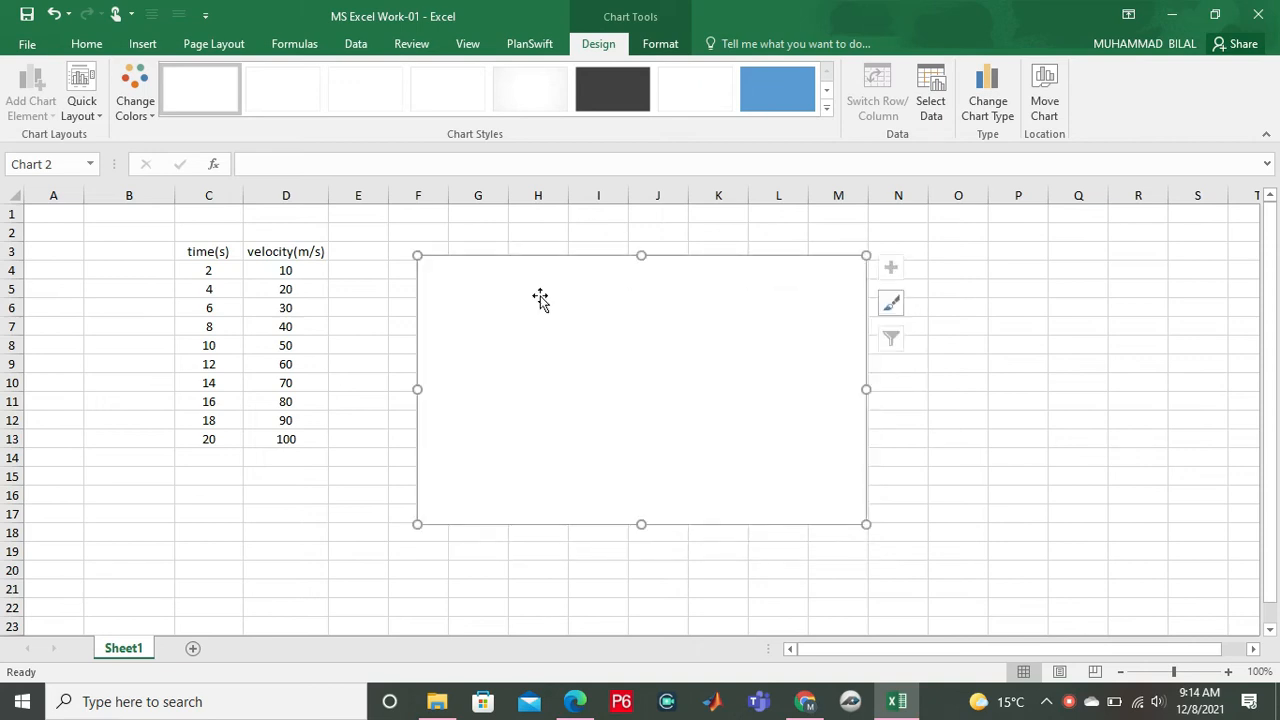
# - Add a data series to the blank chart using the time values in C4:C13 as its X values
pyautogui.rightClick(540, 298)
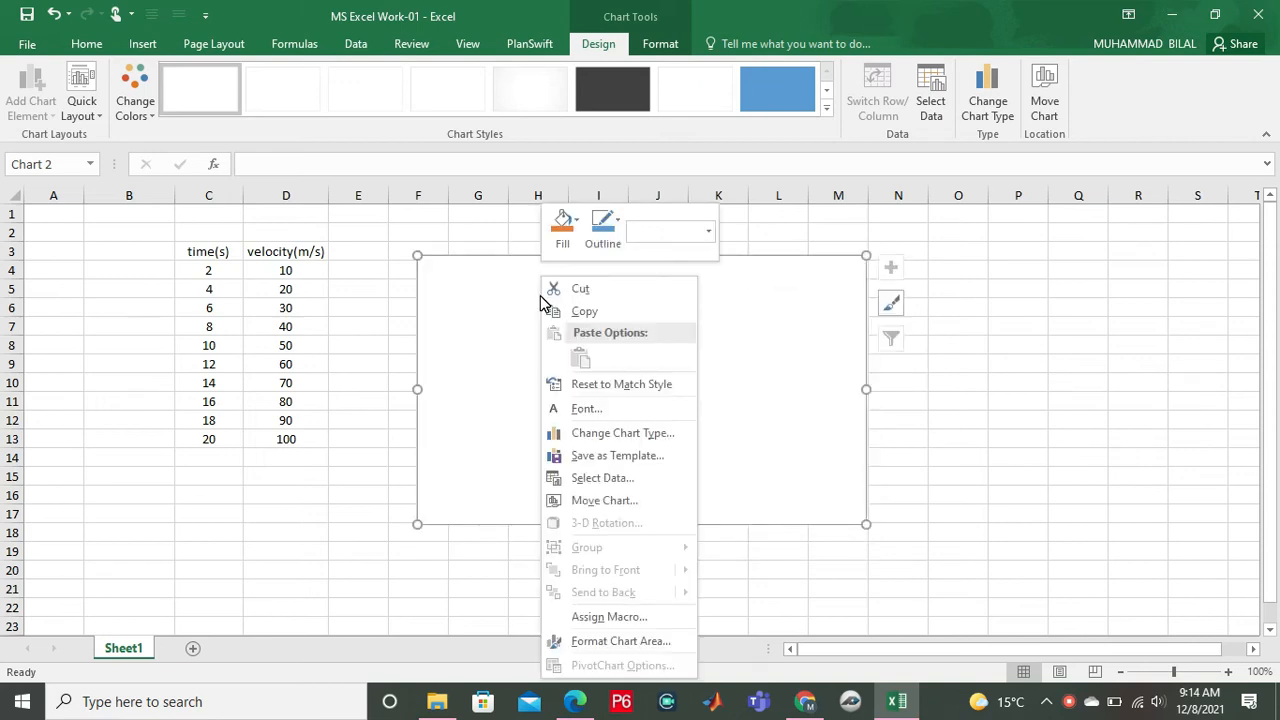
pyautogui.click(601, 487)
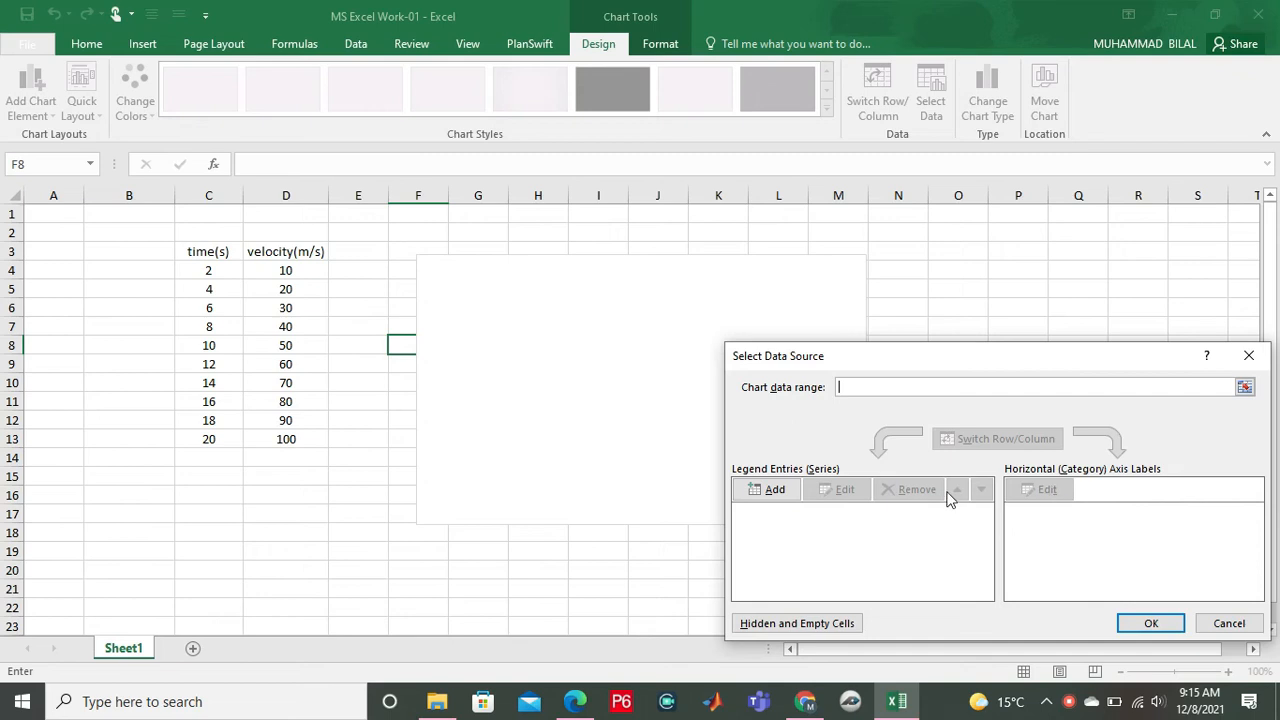
pyautogui.click(755, 490)
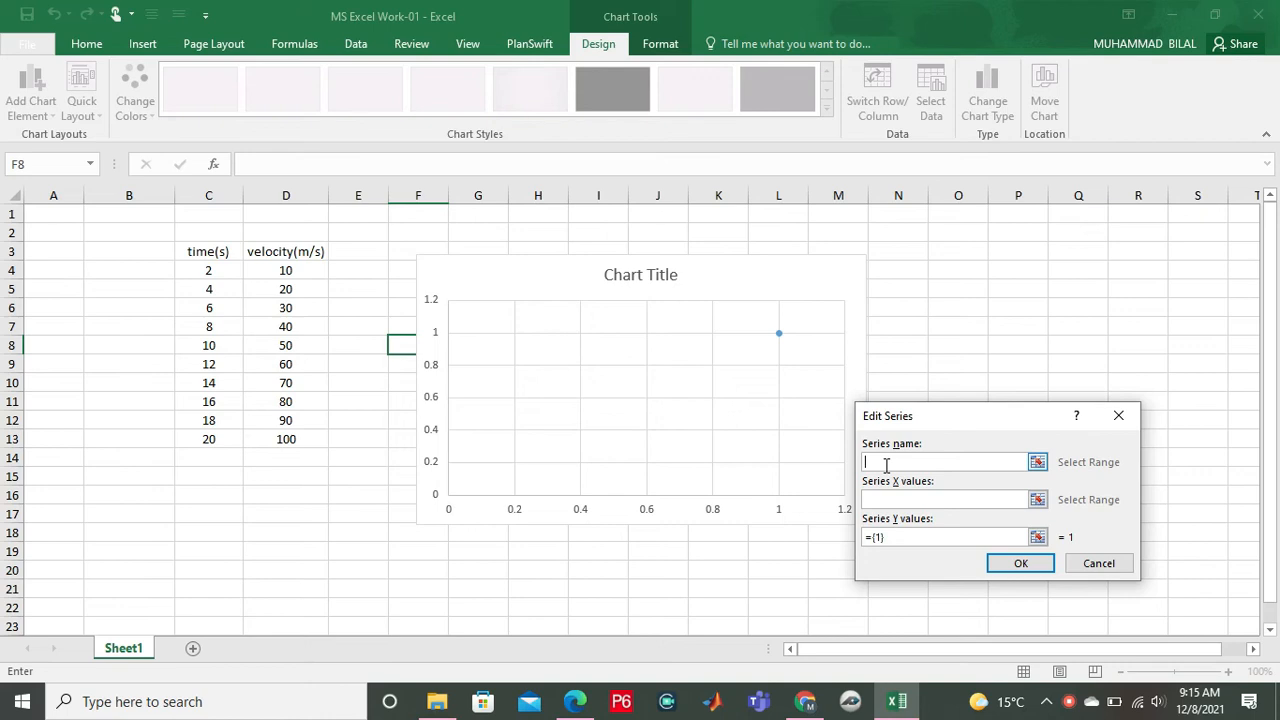
pyautogui.click(880, 499)
pyautogui.moveTo(201, 271); pyautogui.dragTo(209, 437)
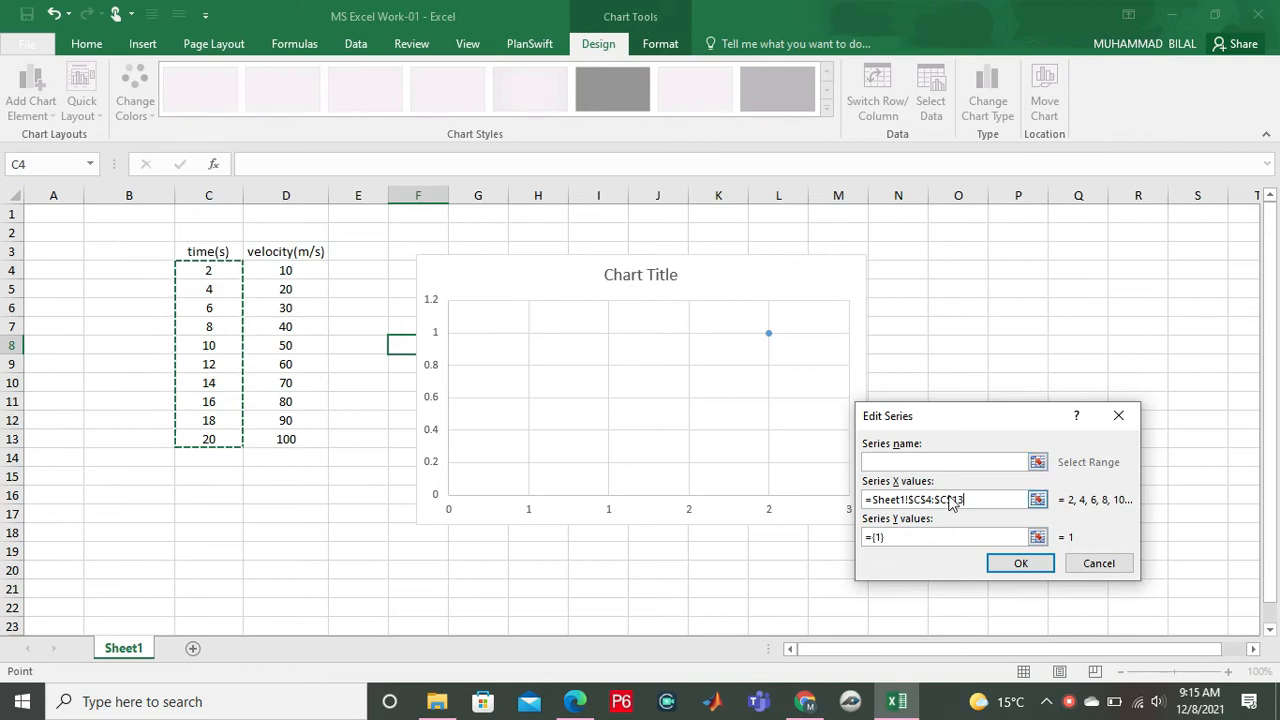
pyautogui.click(1001, 566)
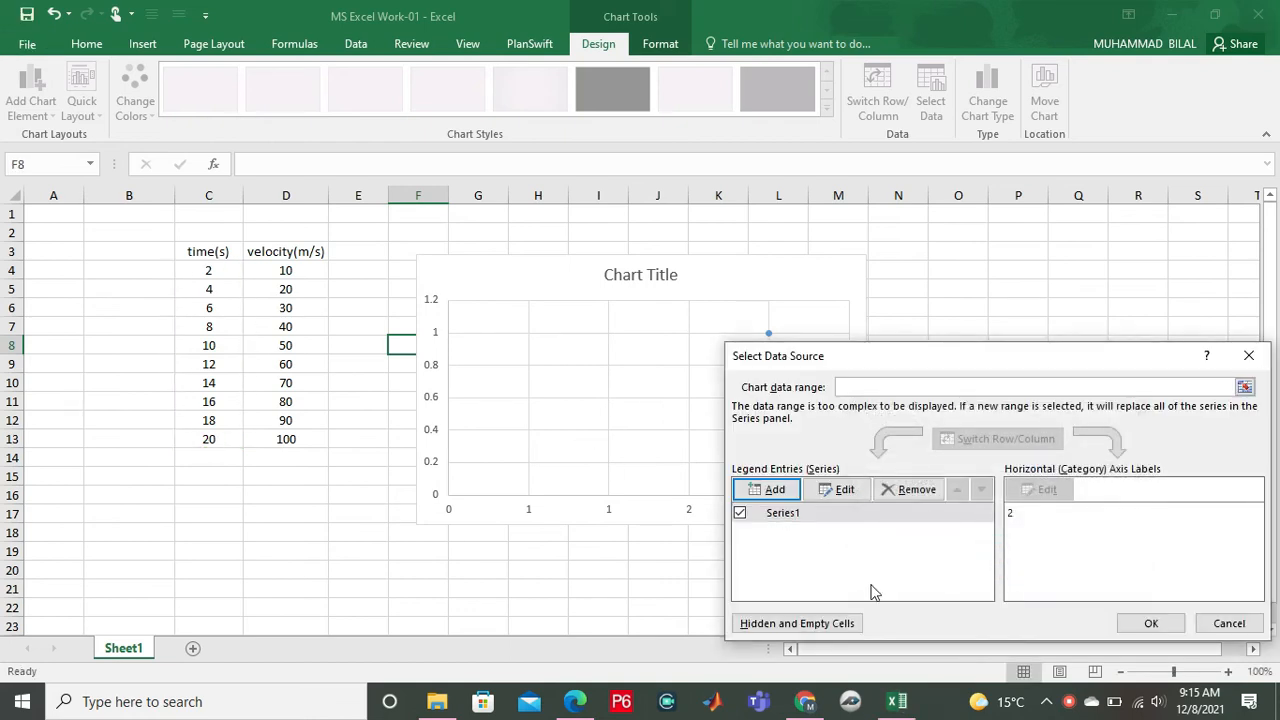
# - Add a second data series using the velocity values in D4:D13 as its Y values
pyautogui.click(776, 490)
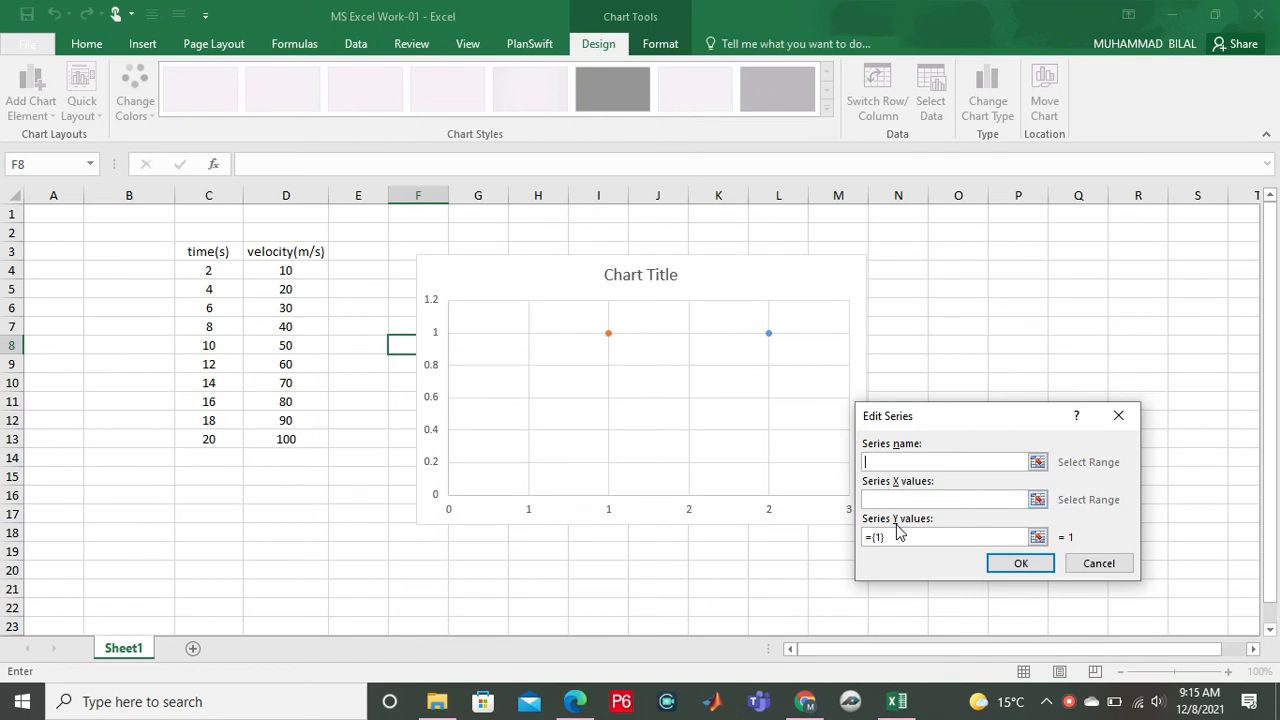
pyautogui.click(897, 537)
pyautogui.moveTo(280, 272); pyautogui.dragTo(294, 438)
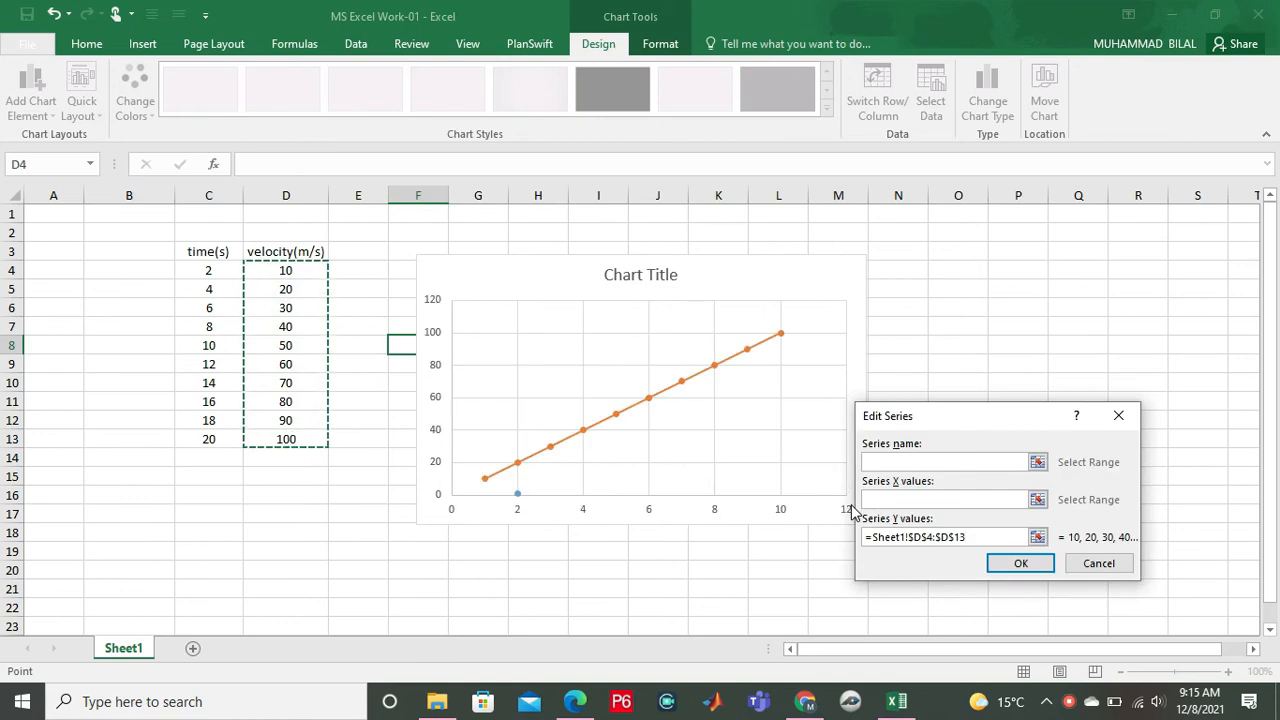
pyautogui.click(1009, 567)
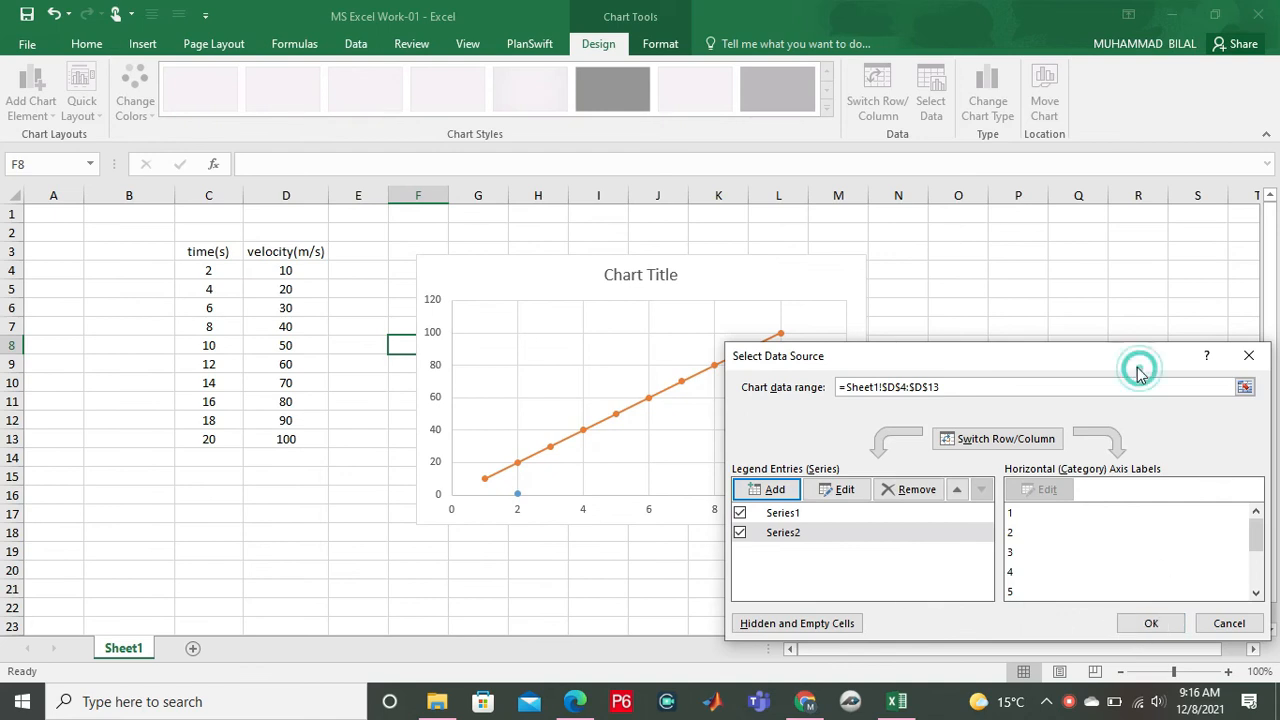
pyautogui.moveTo(1140, 368); pyautogui.dragTo(1119, 359)
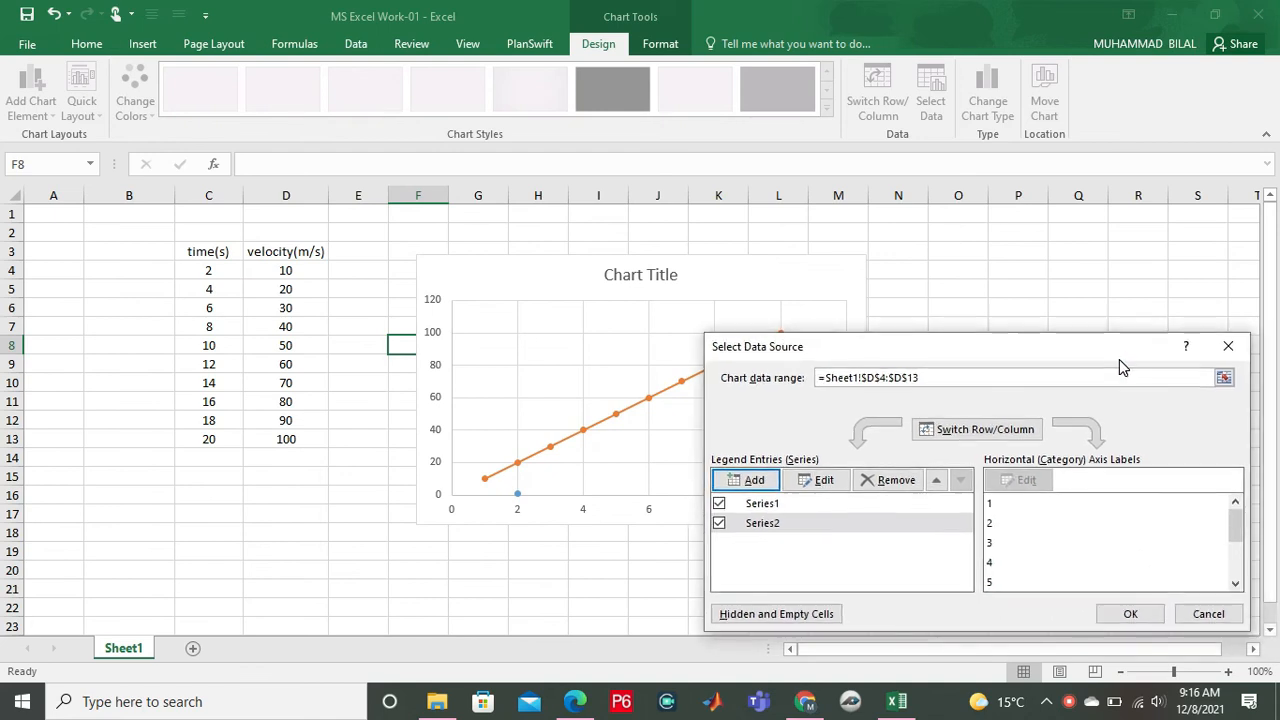
# - Apply the data source with both added series to the chart
pyautogui.click(1131, 614)
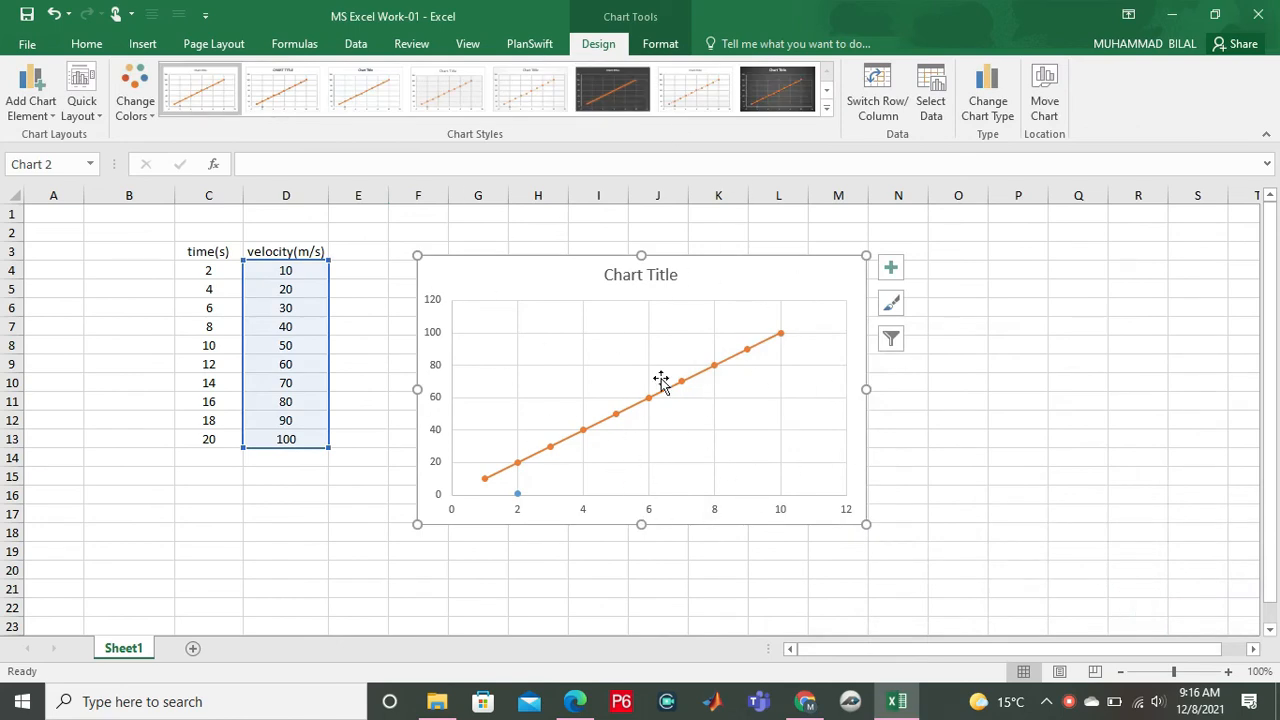
pyautogui.click(581, 434)
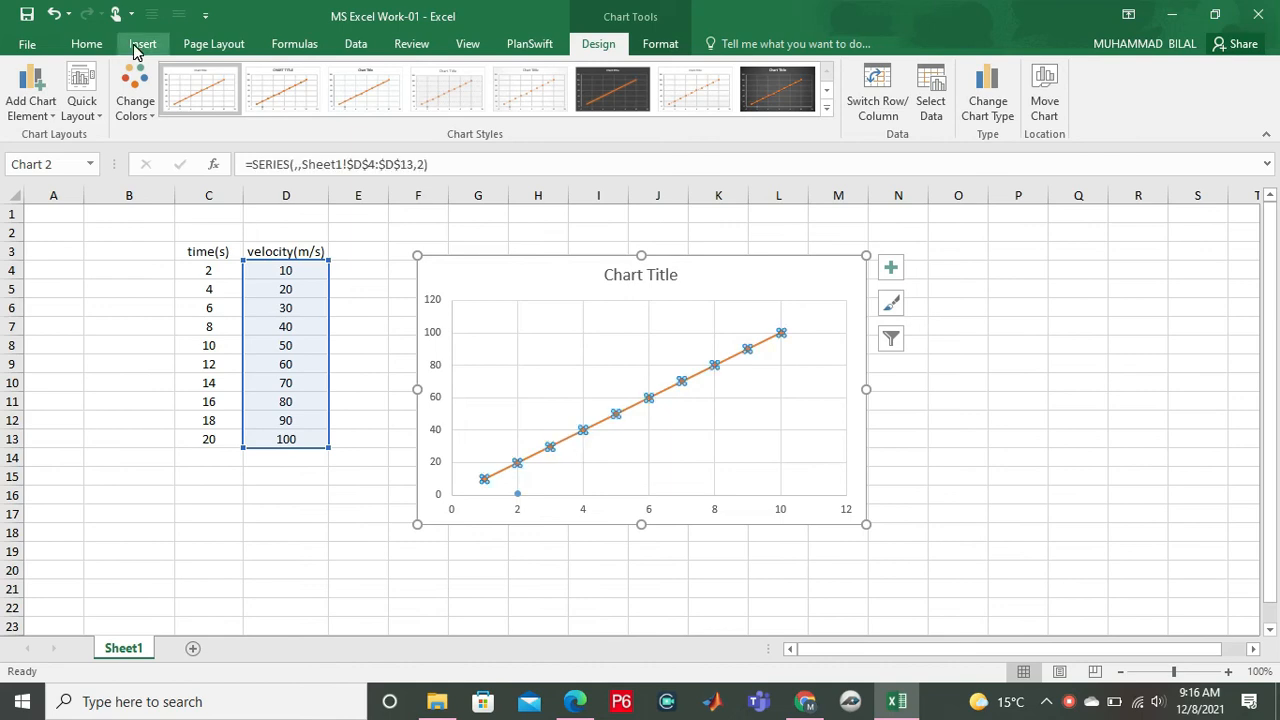
pyautogui.click(140, 46)
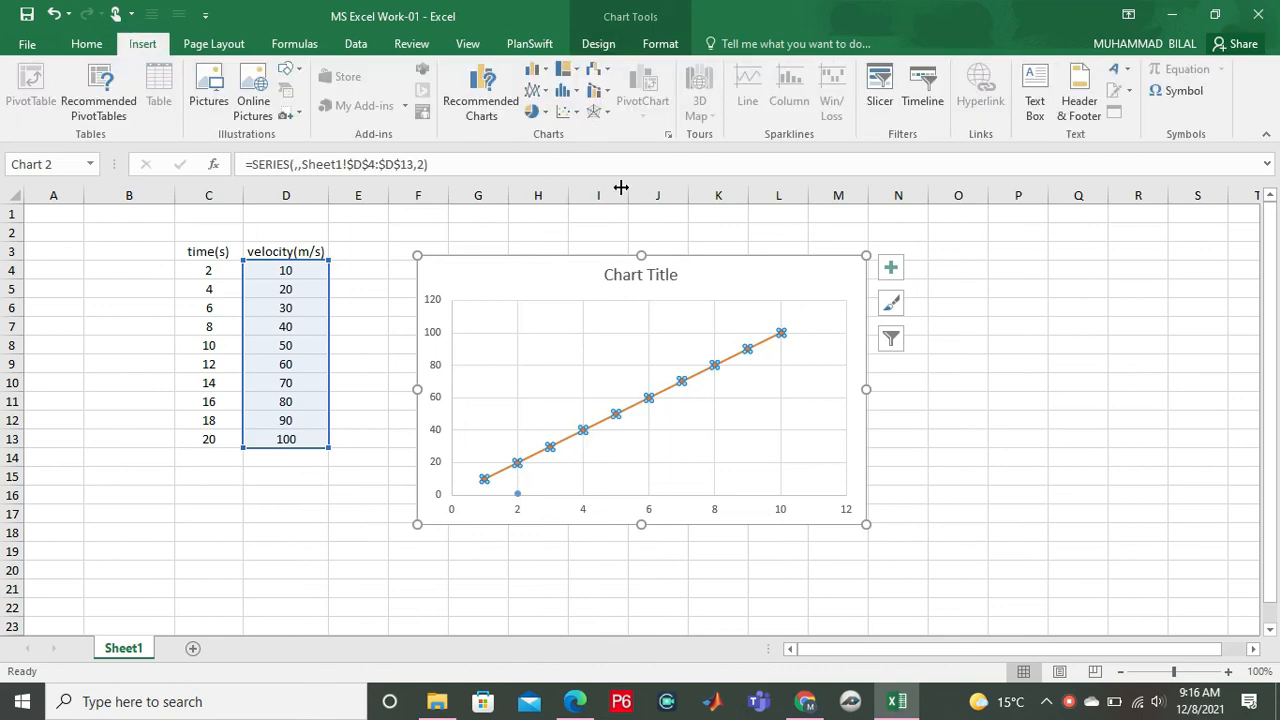
pyautogui.rightClick(665, 395)
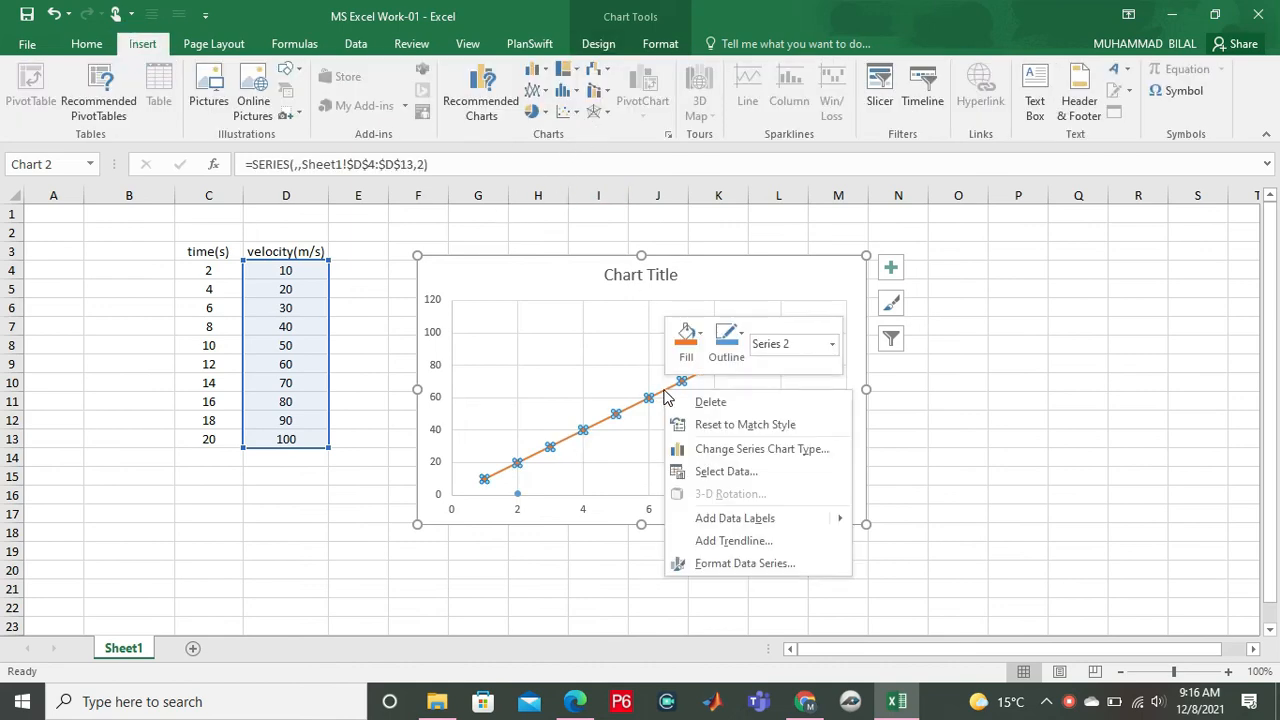
pyautogui.click(982, 436)
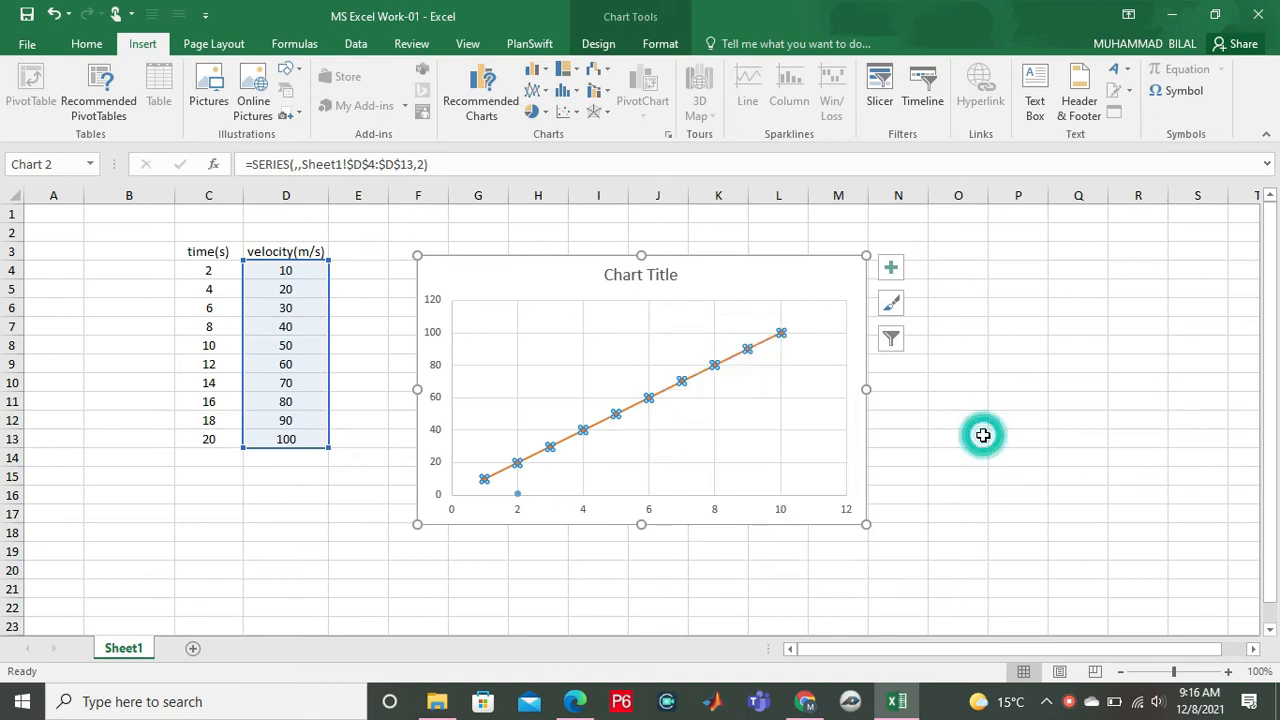
pyautogui.click(585, 430)
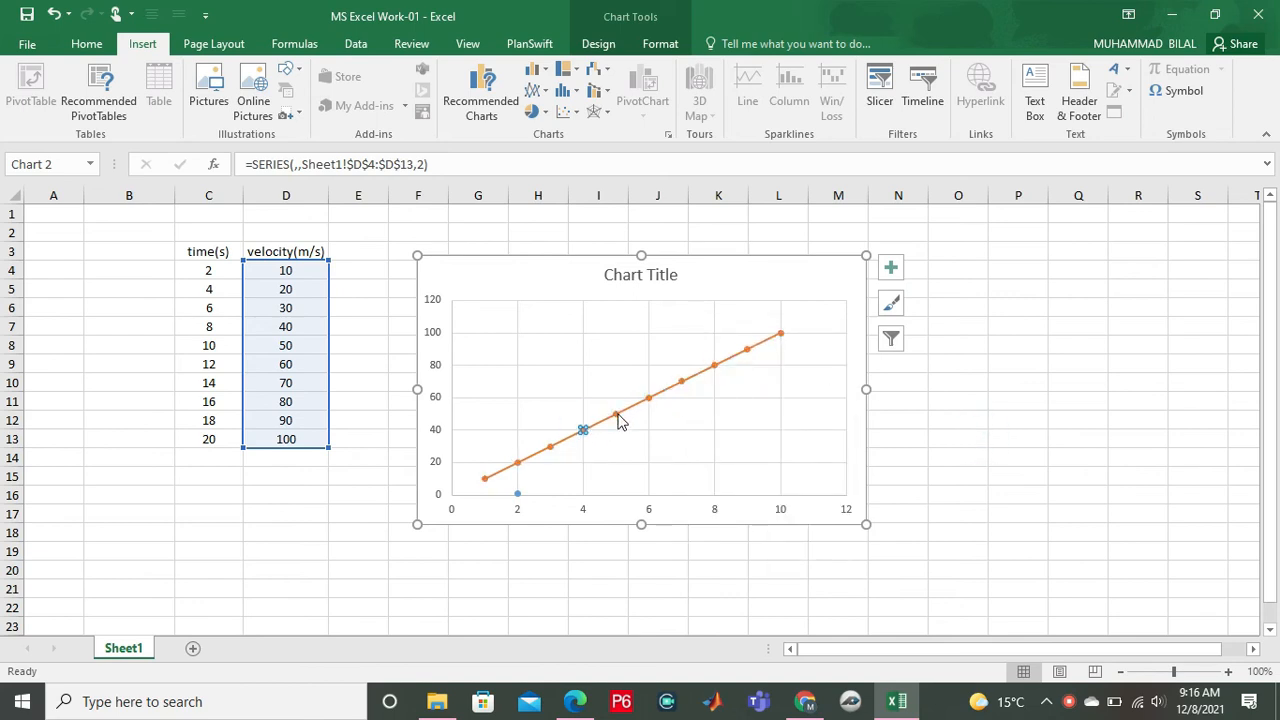
pyautogui.click(614, 418)
pyautogui.moveTo(200, 251); pyautogui.dragTo(317, 439)
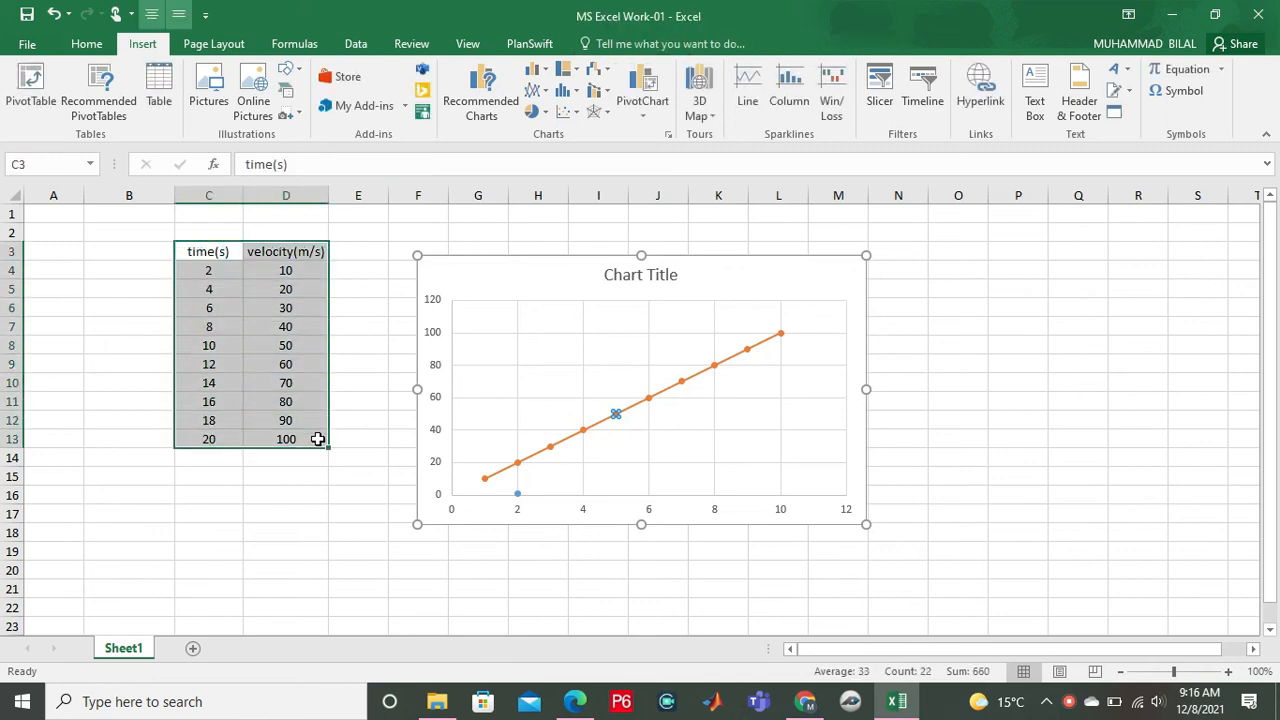
pyautogui.click(480, 572)
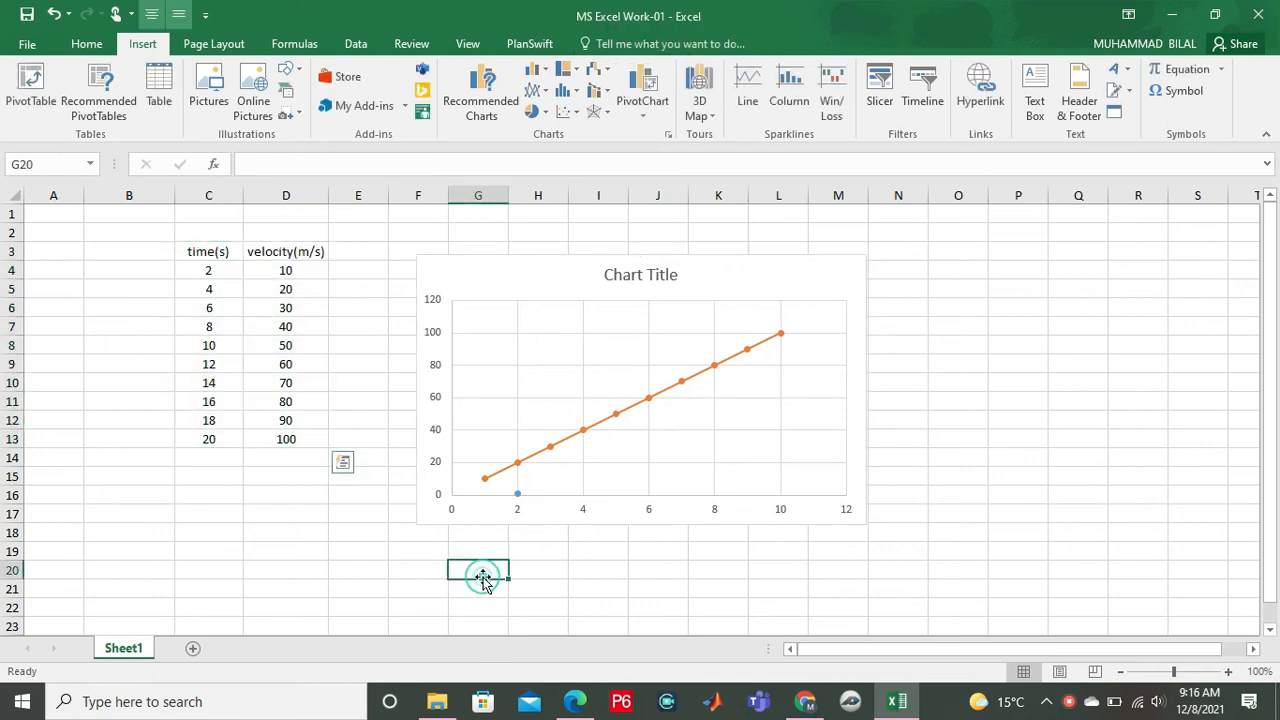
pyautogui.click(626, 284)
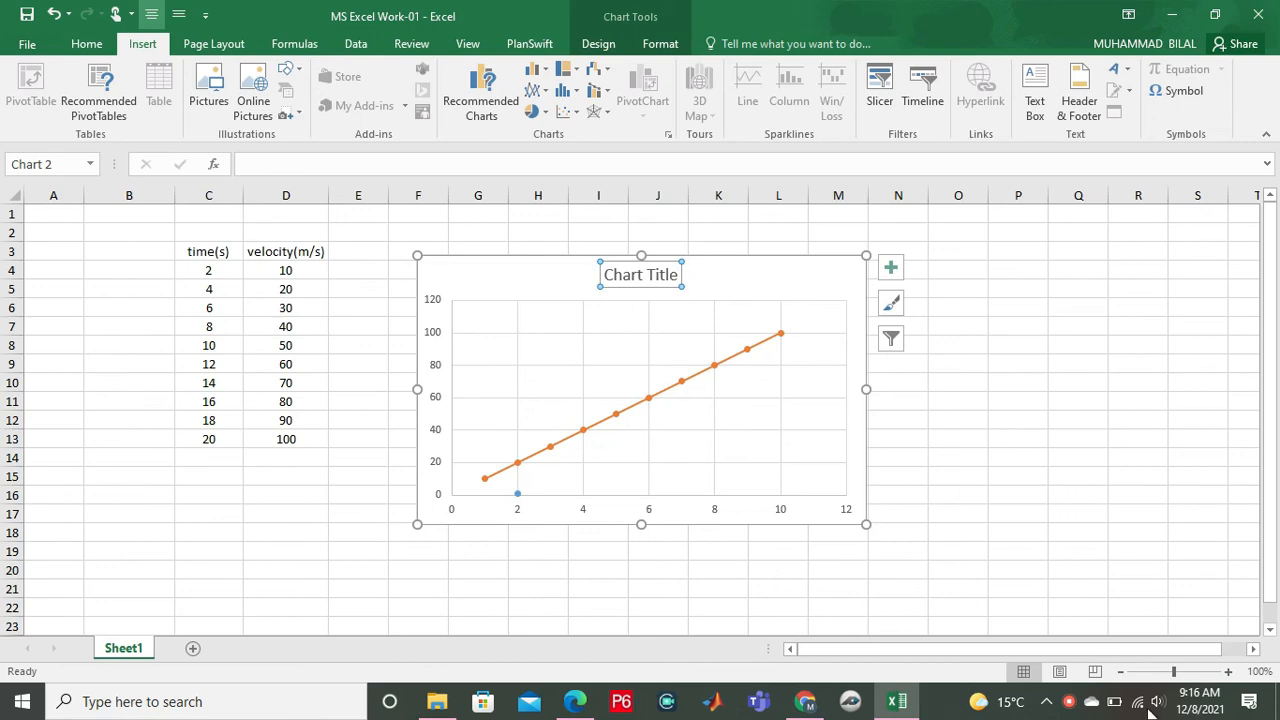
pyautogui.rightClick(1070, 702)
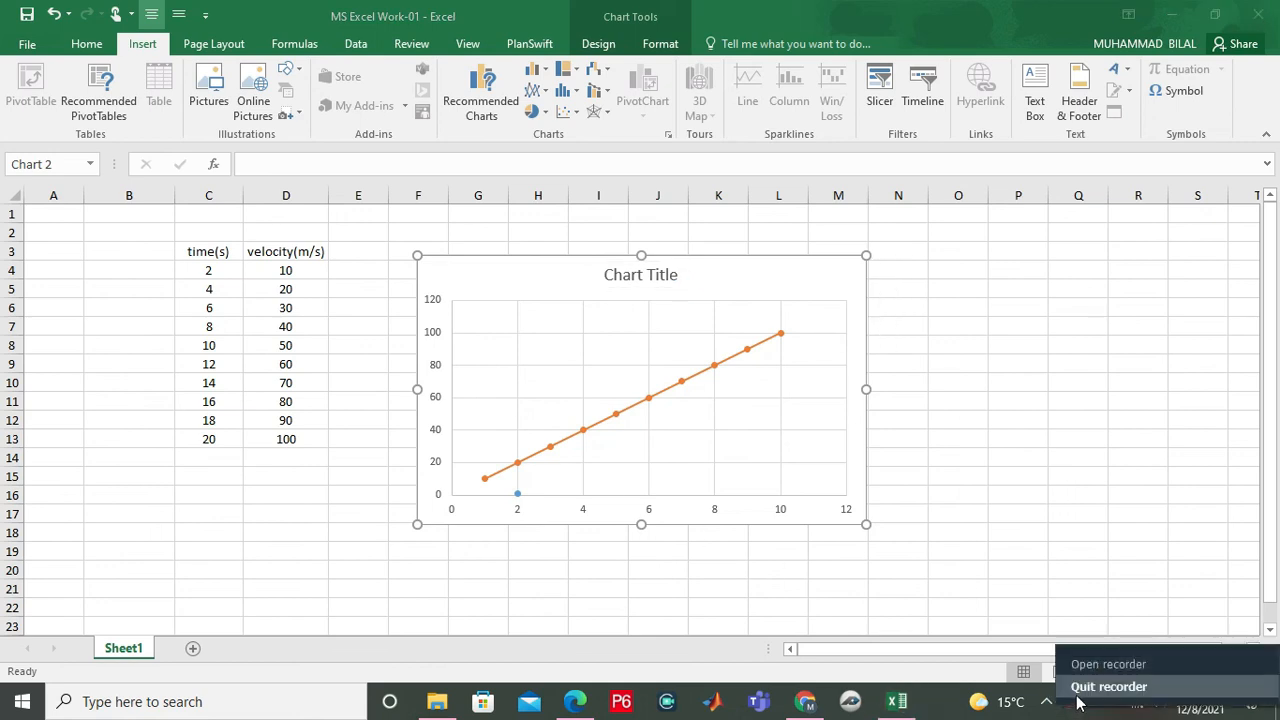
pyautogui.click(1075, 666)
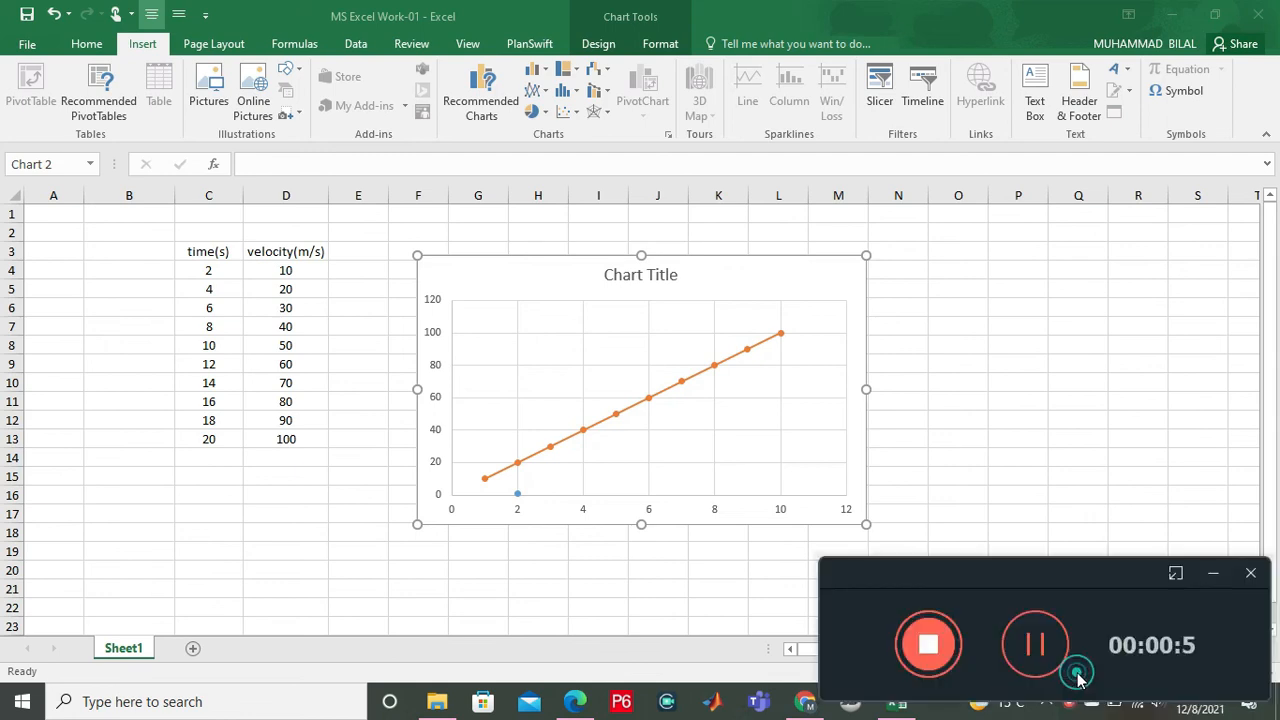
pyautogui.click(1217, 572)
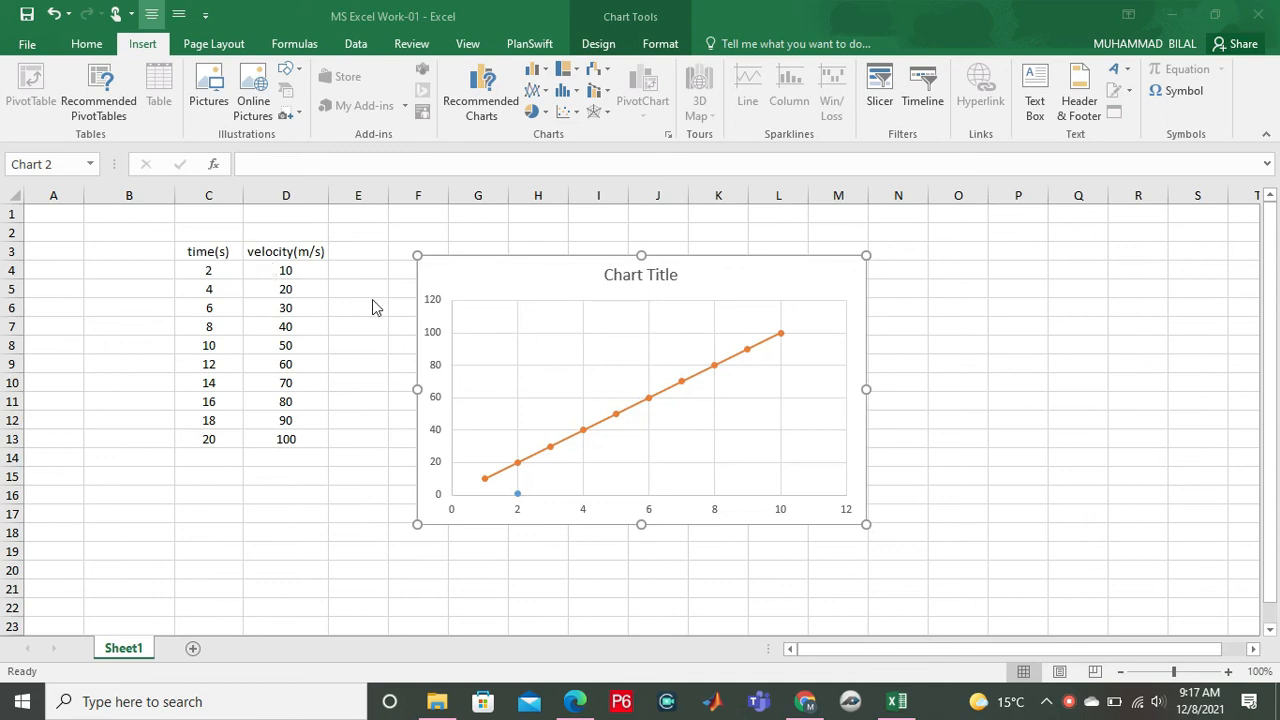
# - Turn on the primary horizontal and primary vertical axis titles and the legend for the scatter chart
pyautogui.click(629, 281)
pyautogui.click(891, 269)
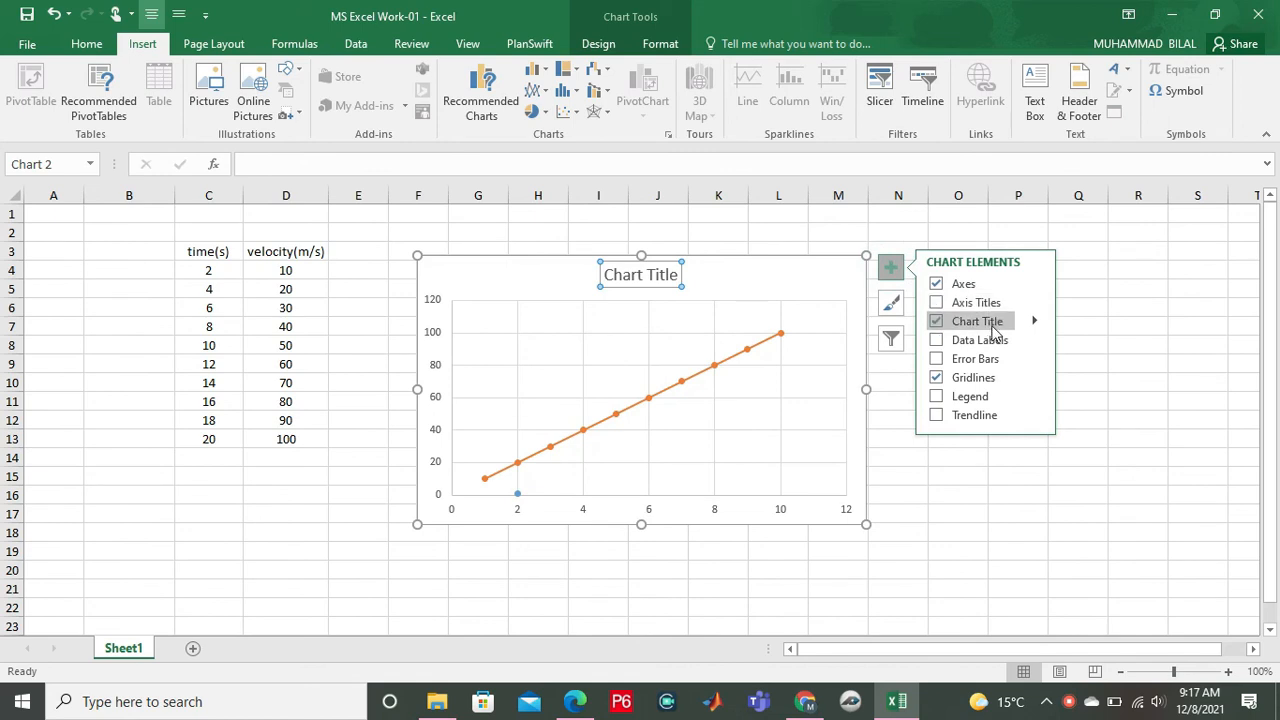
pyautogui.click(1005, 306)
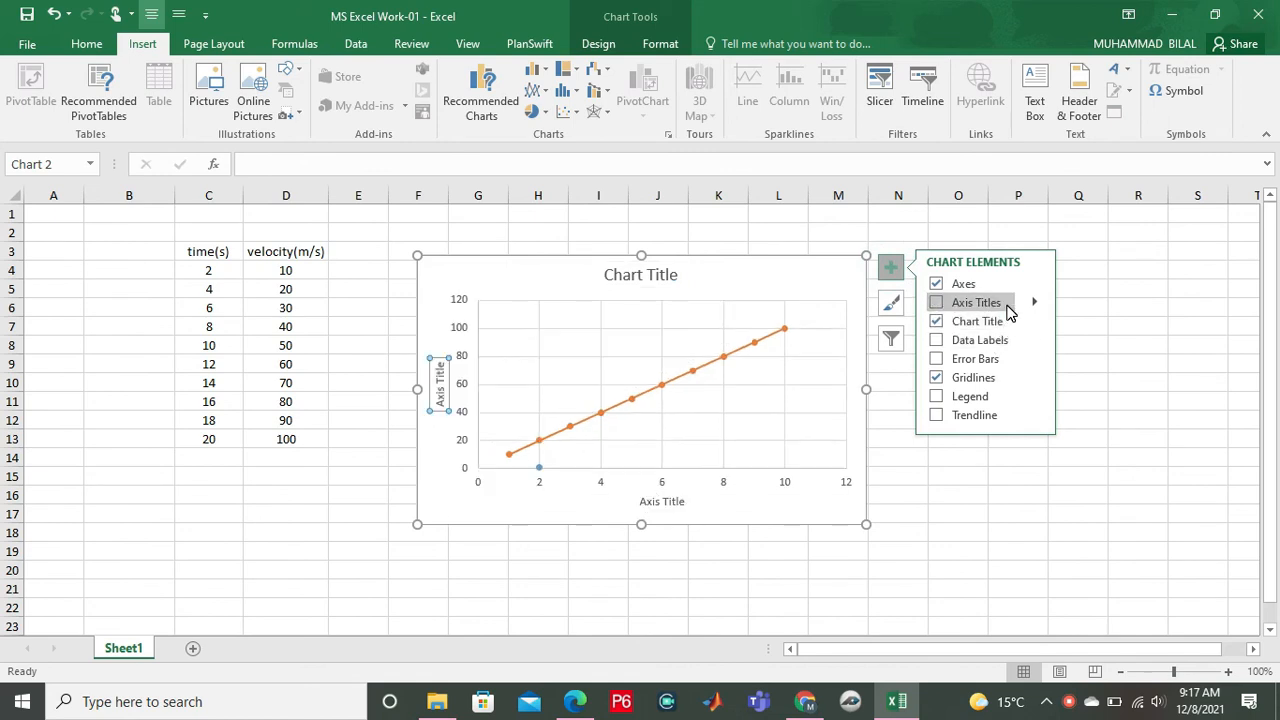
pyautogui.click(934, 304)
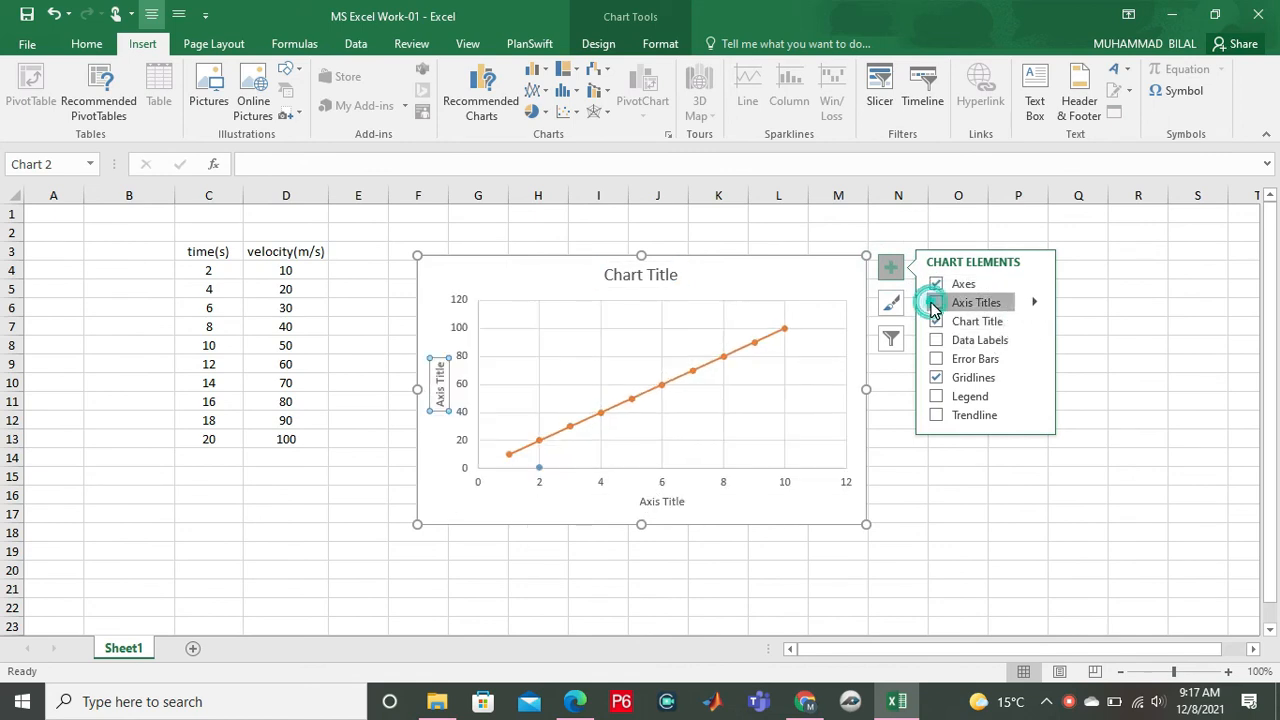
pyautogui.click(1034, 303)
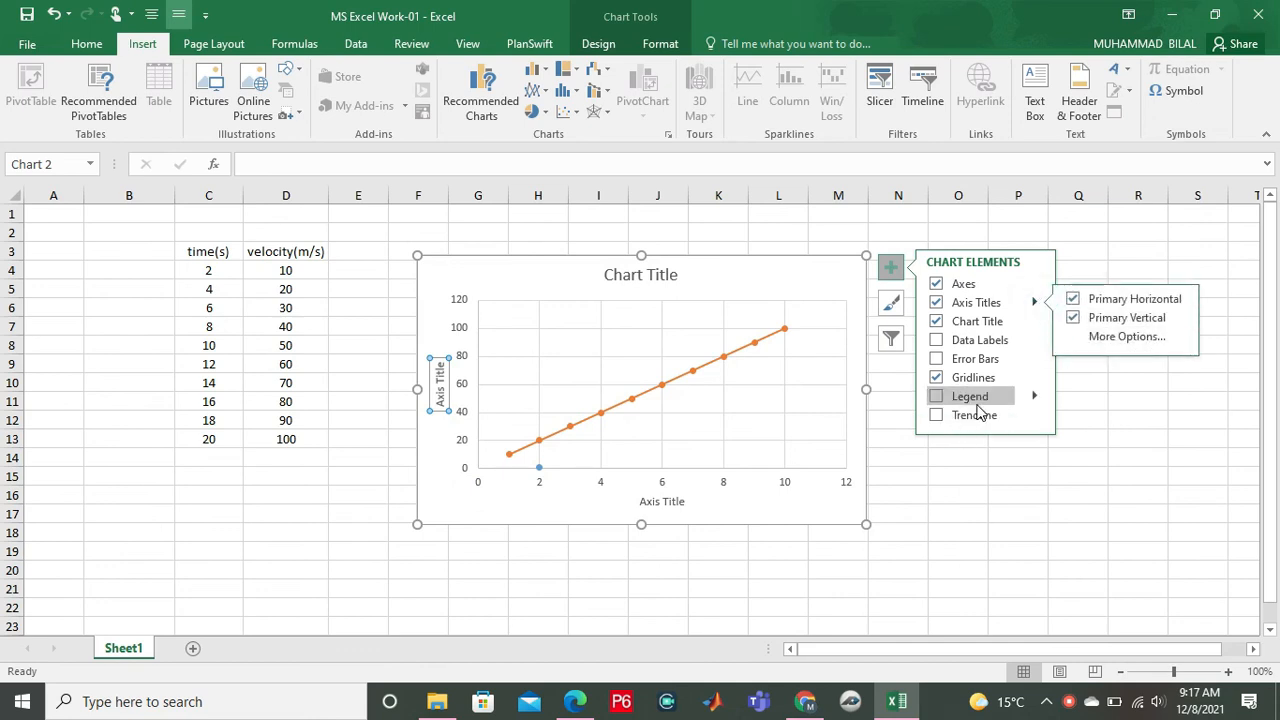
pyautogui.click(935, 398)
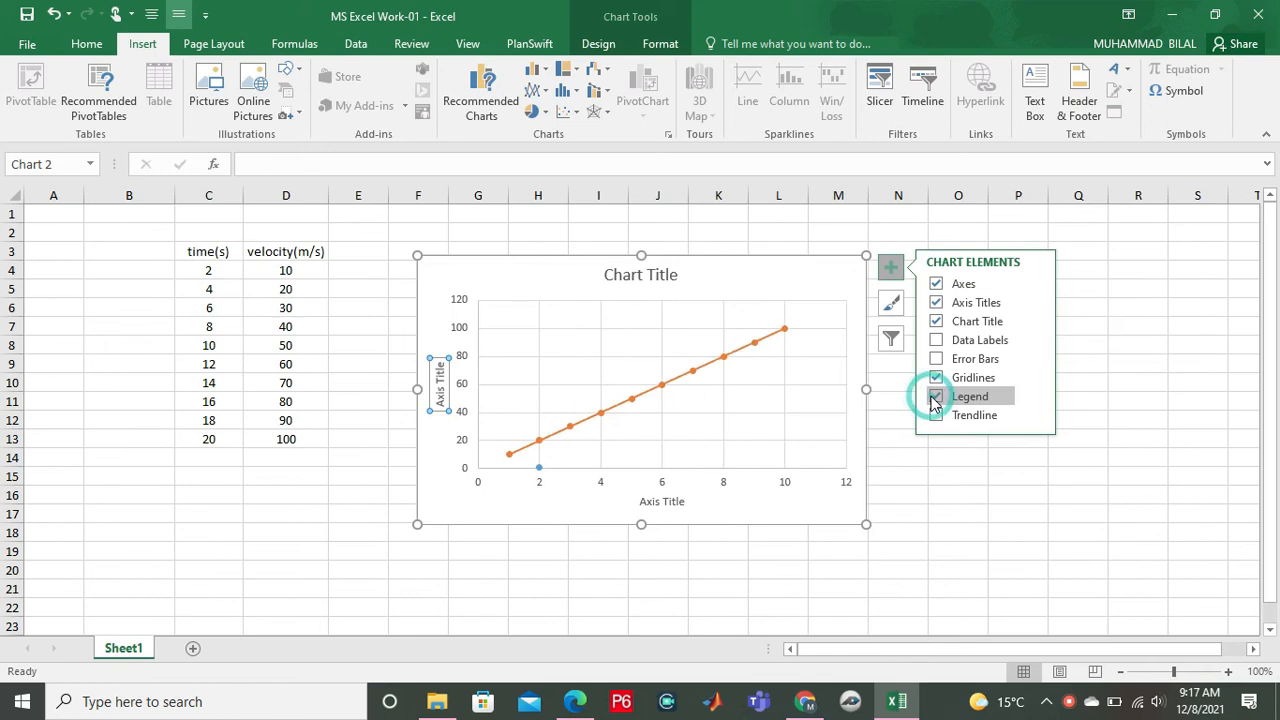